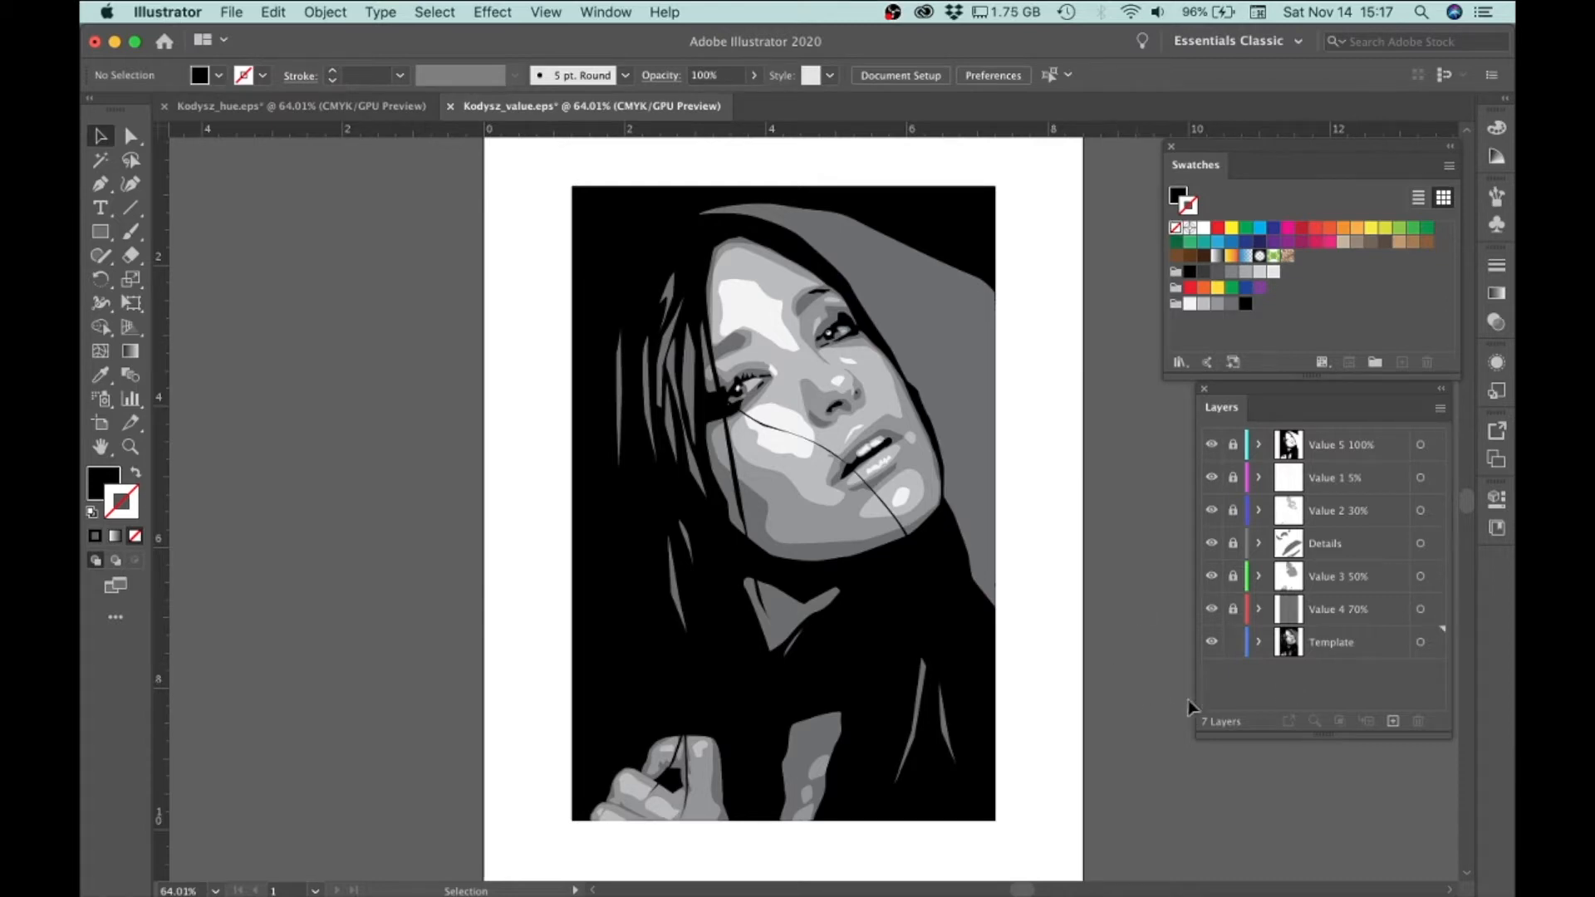
Delete the Template layer from the portrait document
{"action": "left_click", "coordinate": [1330, 649]}
{"action": "left_click_drag", "start_coordinate": [1327, 648], "coordinate": [1417, 721]}
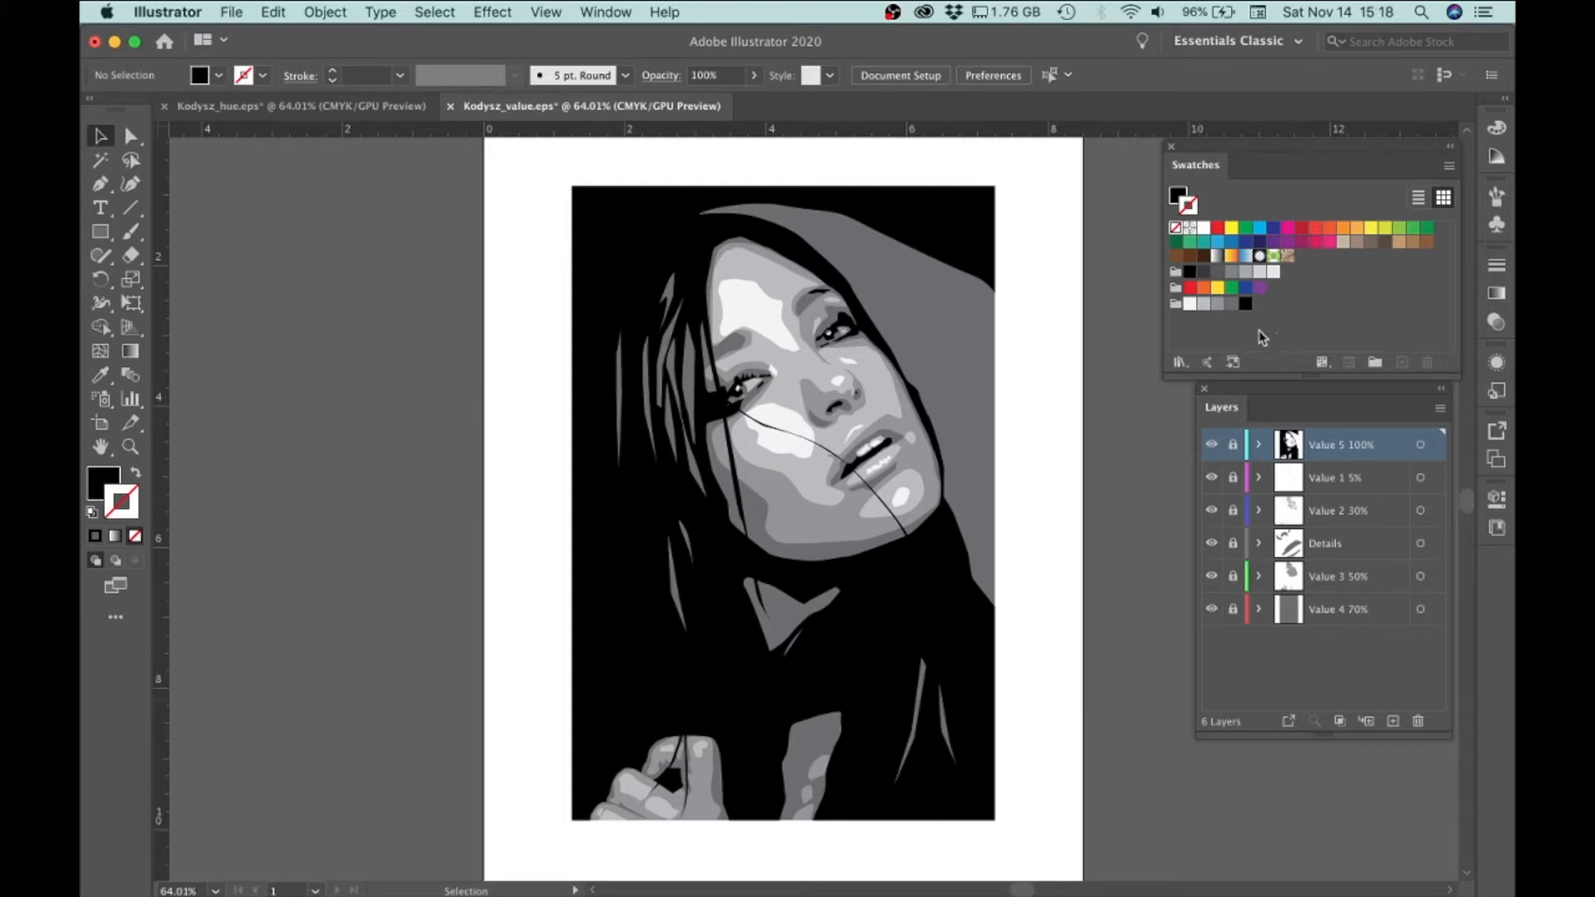
{"action": "left_click", "coordinate": [1174, 307]}
{"action": "left_click_drag", "start_coordinate": [1174, 308], "coordinate": [1178, 326]}
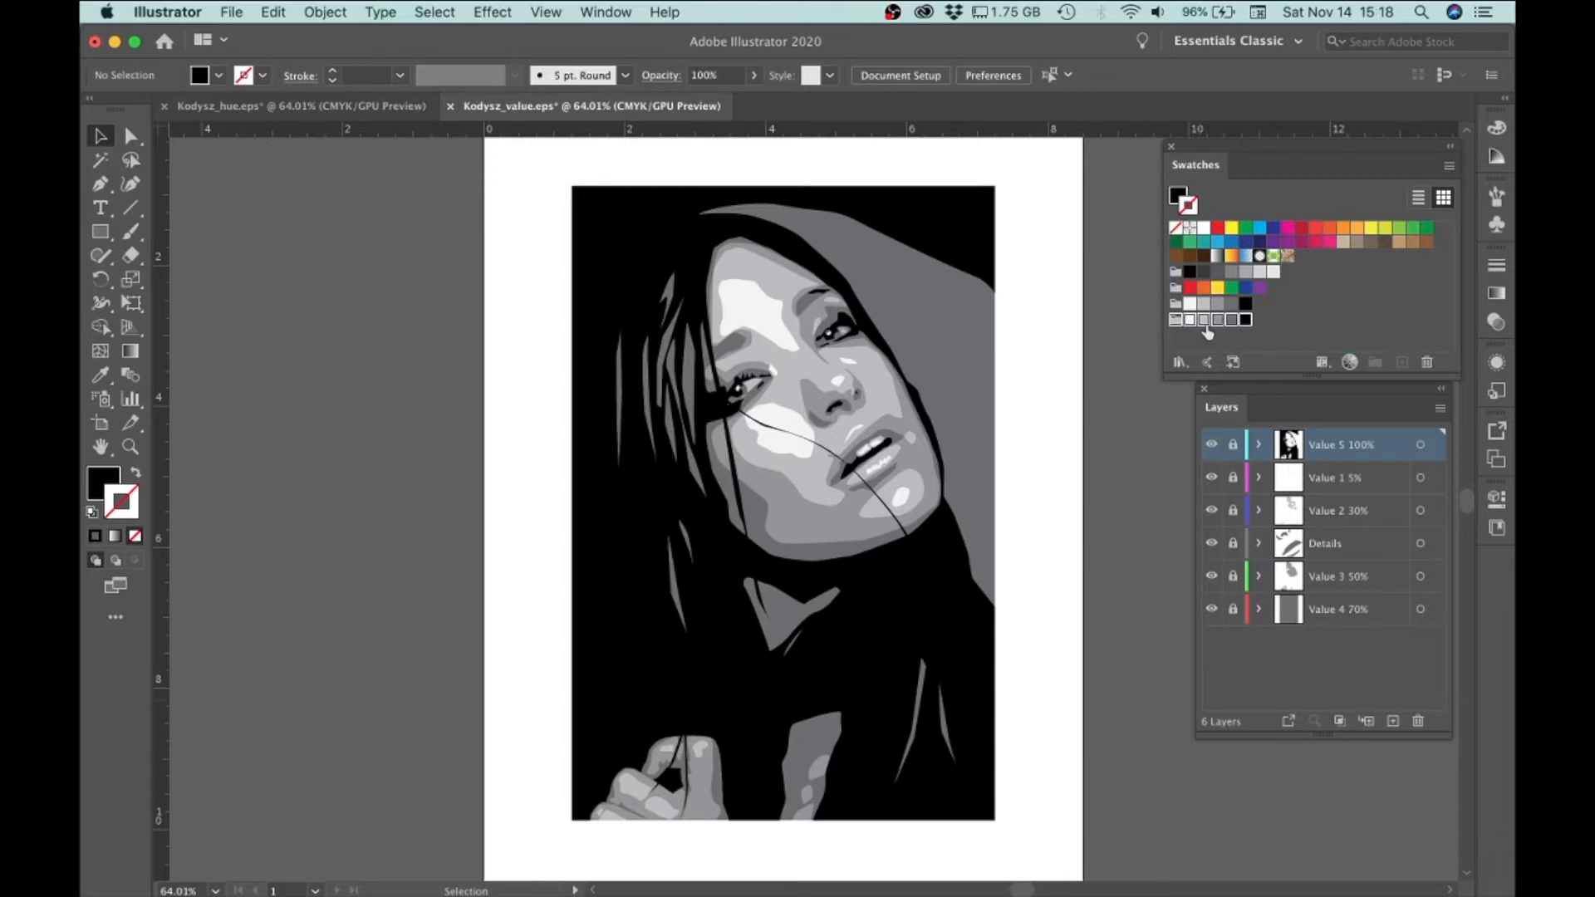
{"action": "key", "text": "super+z"}
Rename the 5 Levels color group as 5 Hues in Edit Colors and save the changes to the swatch group
{"action": "double_click", "coordinate": [1175, 307]}
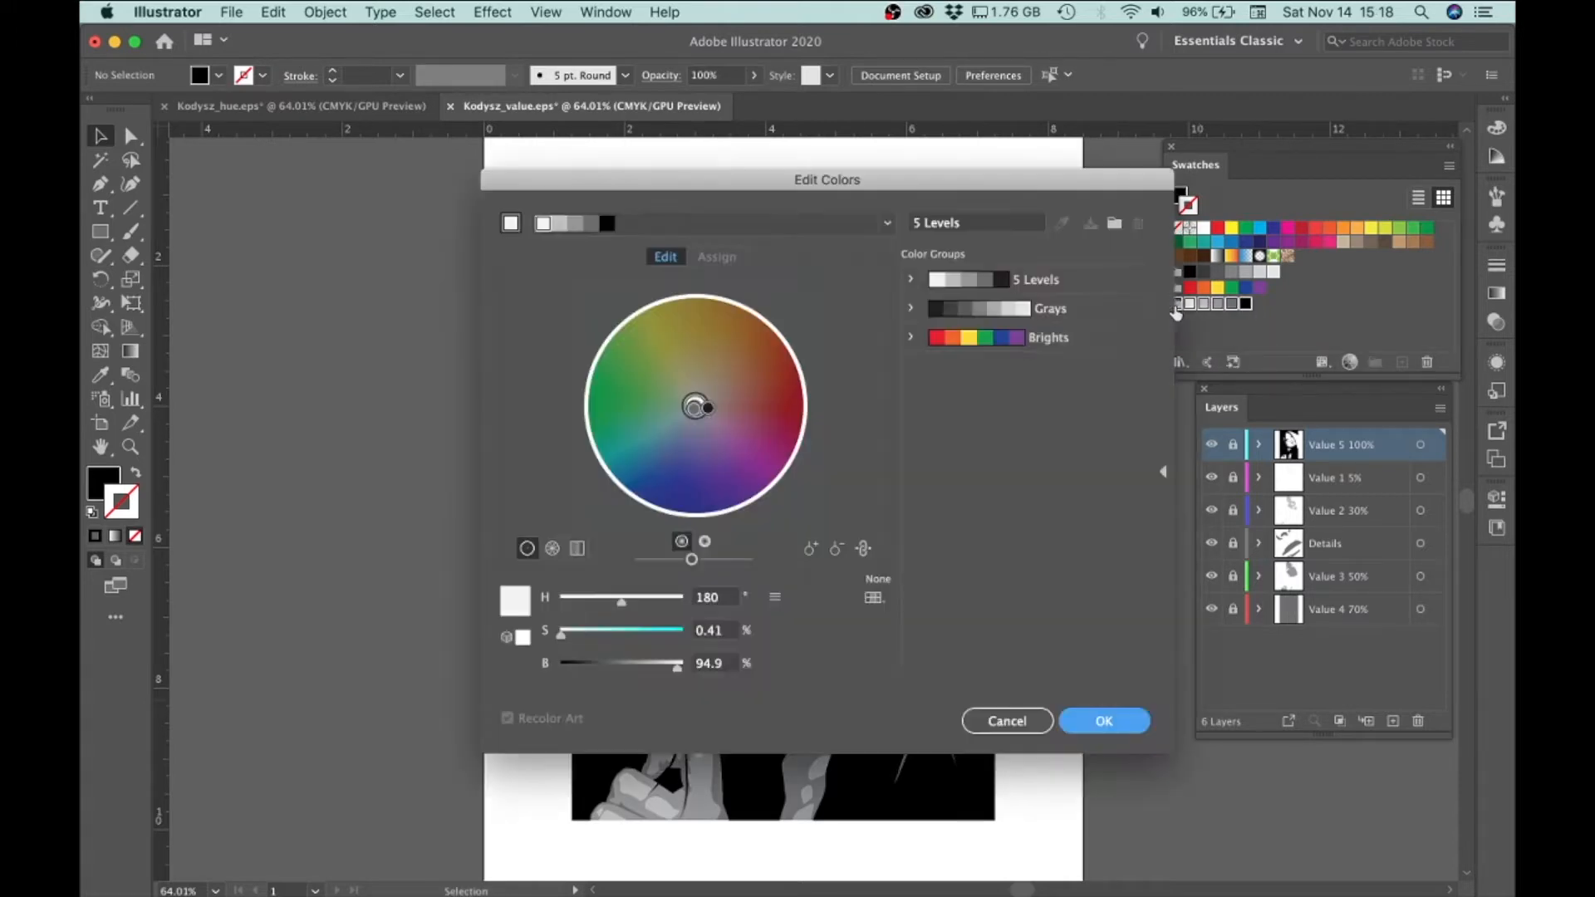
{"action": "left_click_drag", "start_coordinate": [972, 222], "coordinate": [925, 222]}
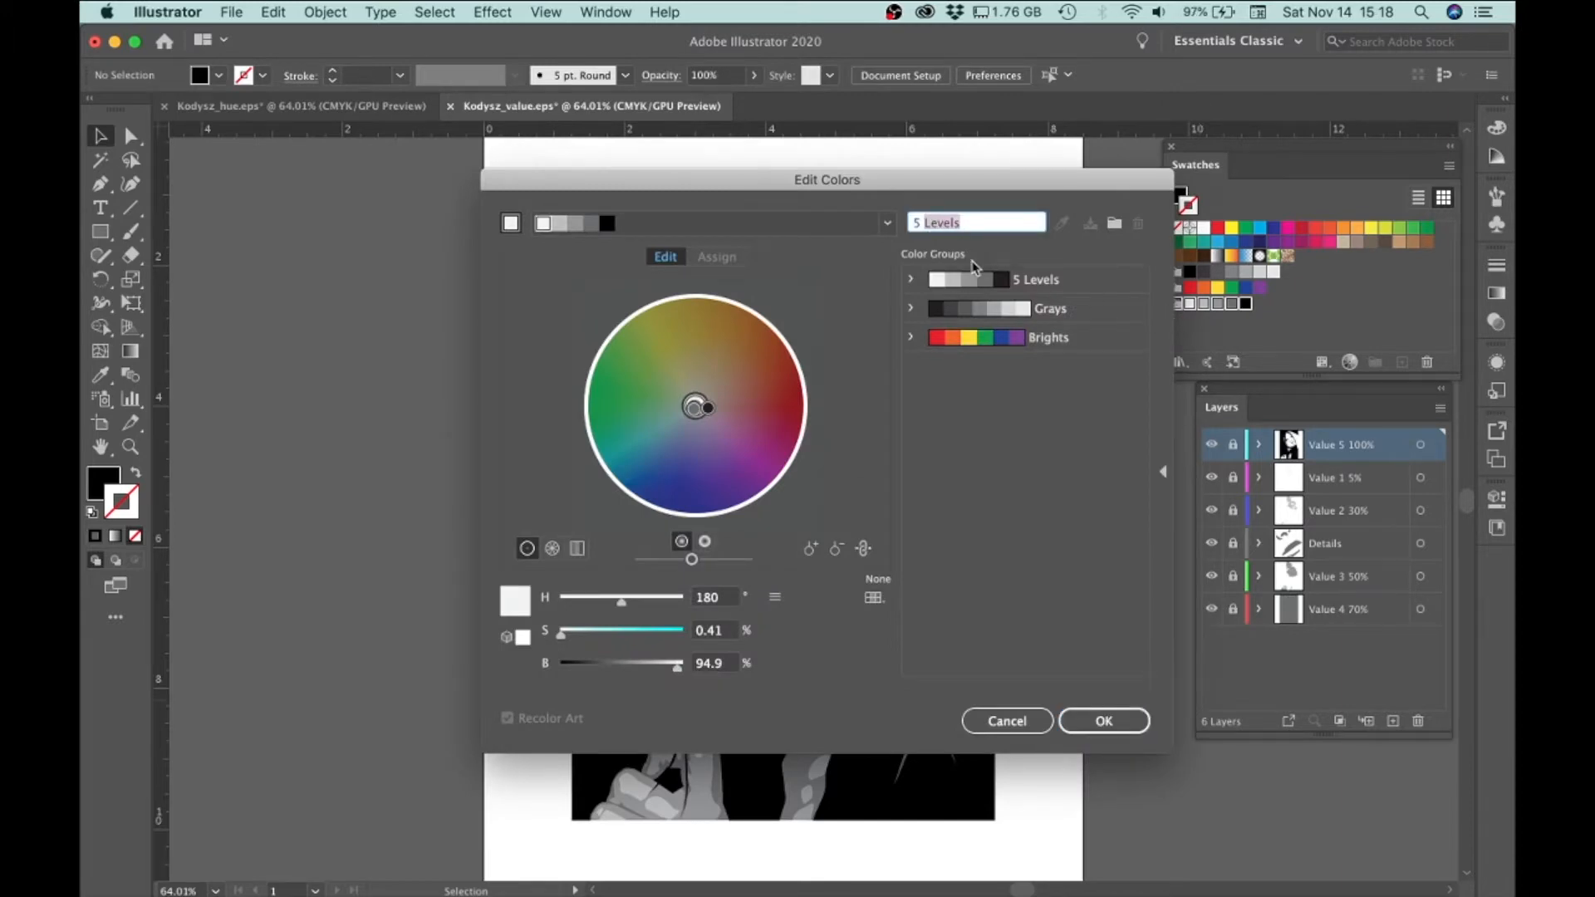
{"action": "type", "text": "Hues"}
{"action": "left_click", "coordinate": [1098, 719]}
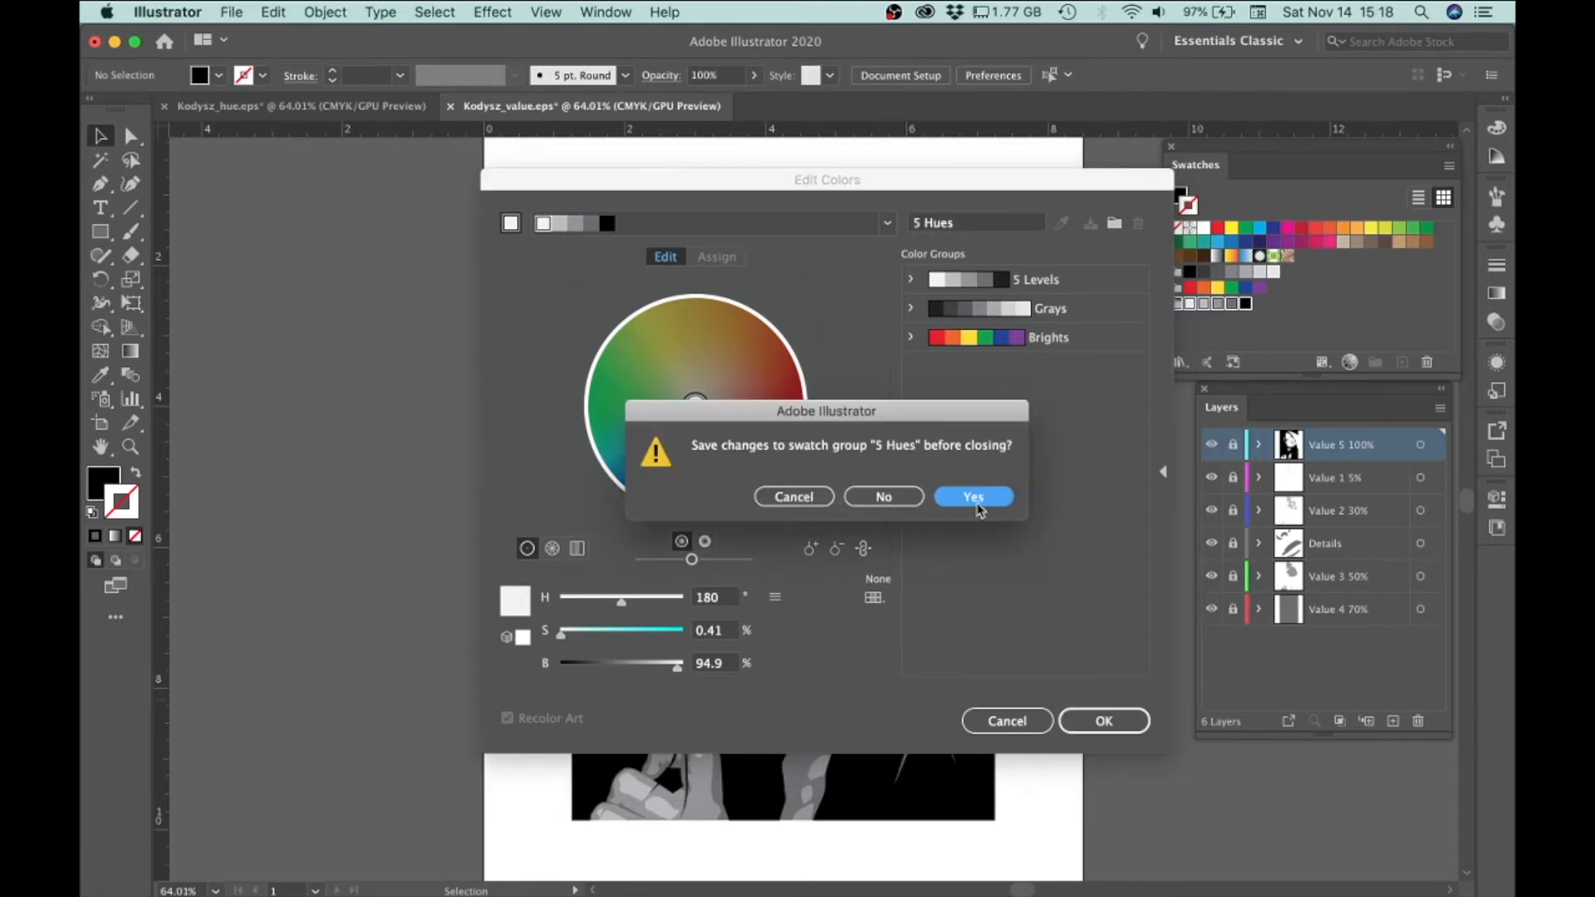
{"action": "left_click", "coordinate": [973, 498]}
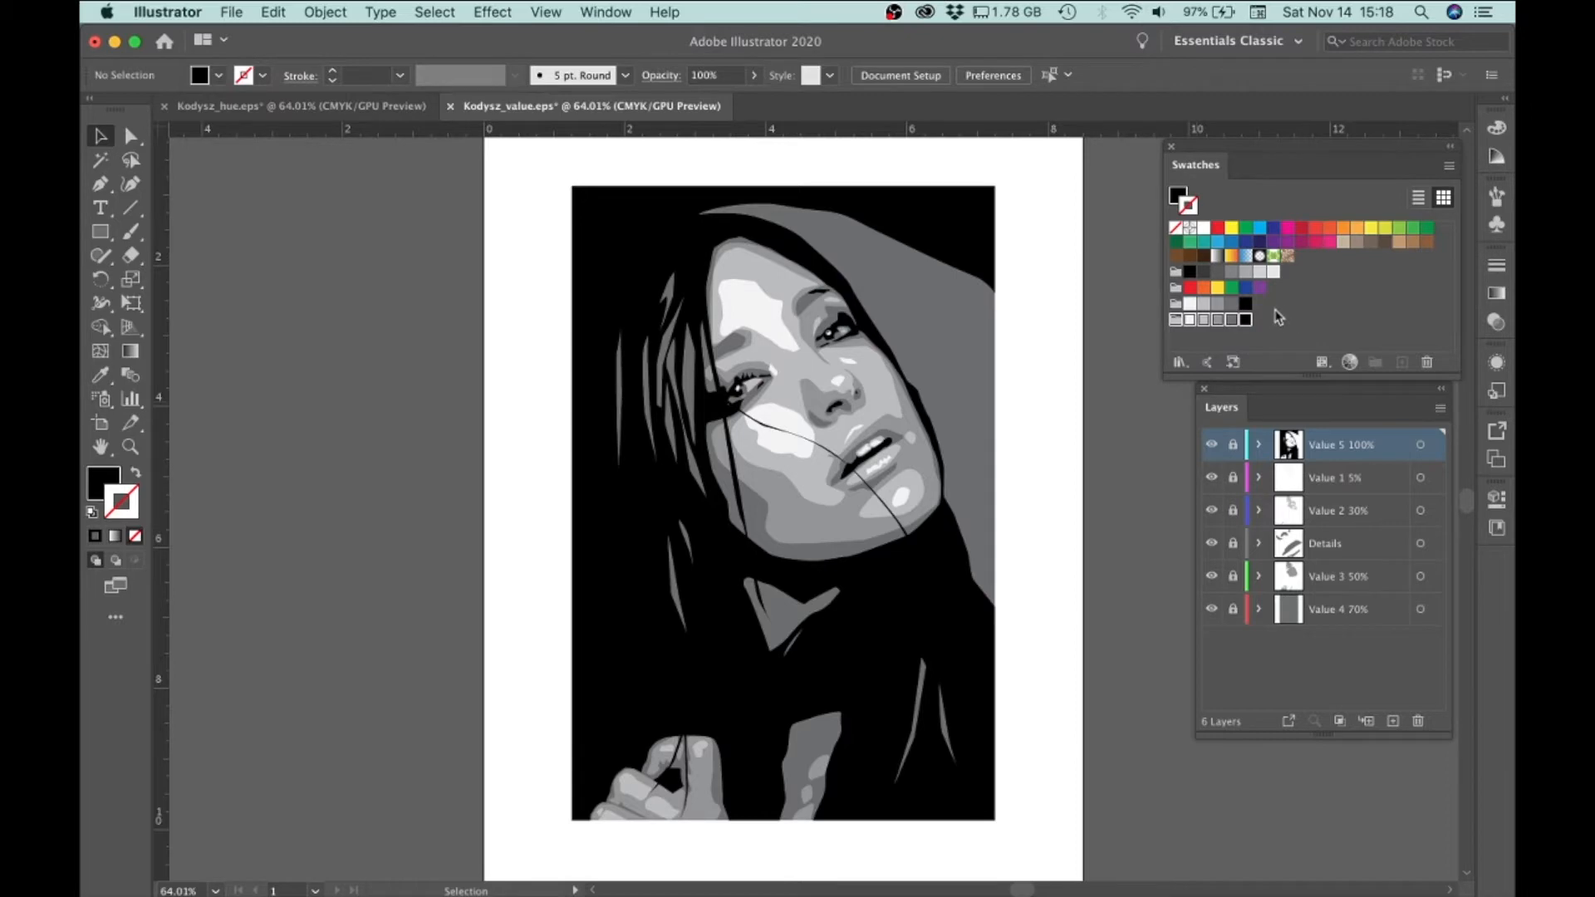
Set magenta and yellow to 5% for the lightest swatch (K=5) in the 5 Hues group
{"action": "left_click", "coordinate": [1189, 321]}
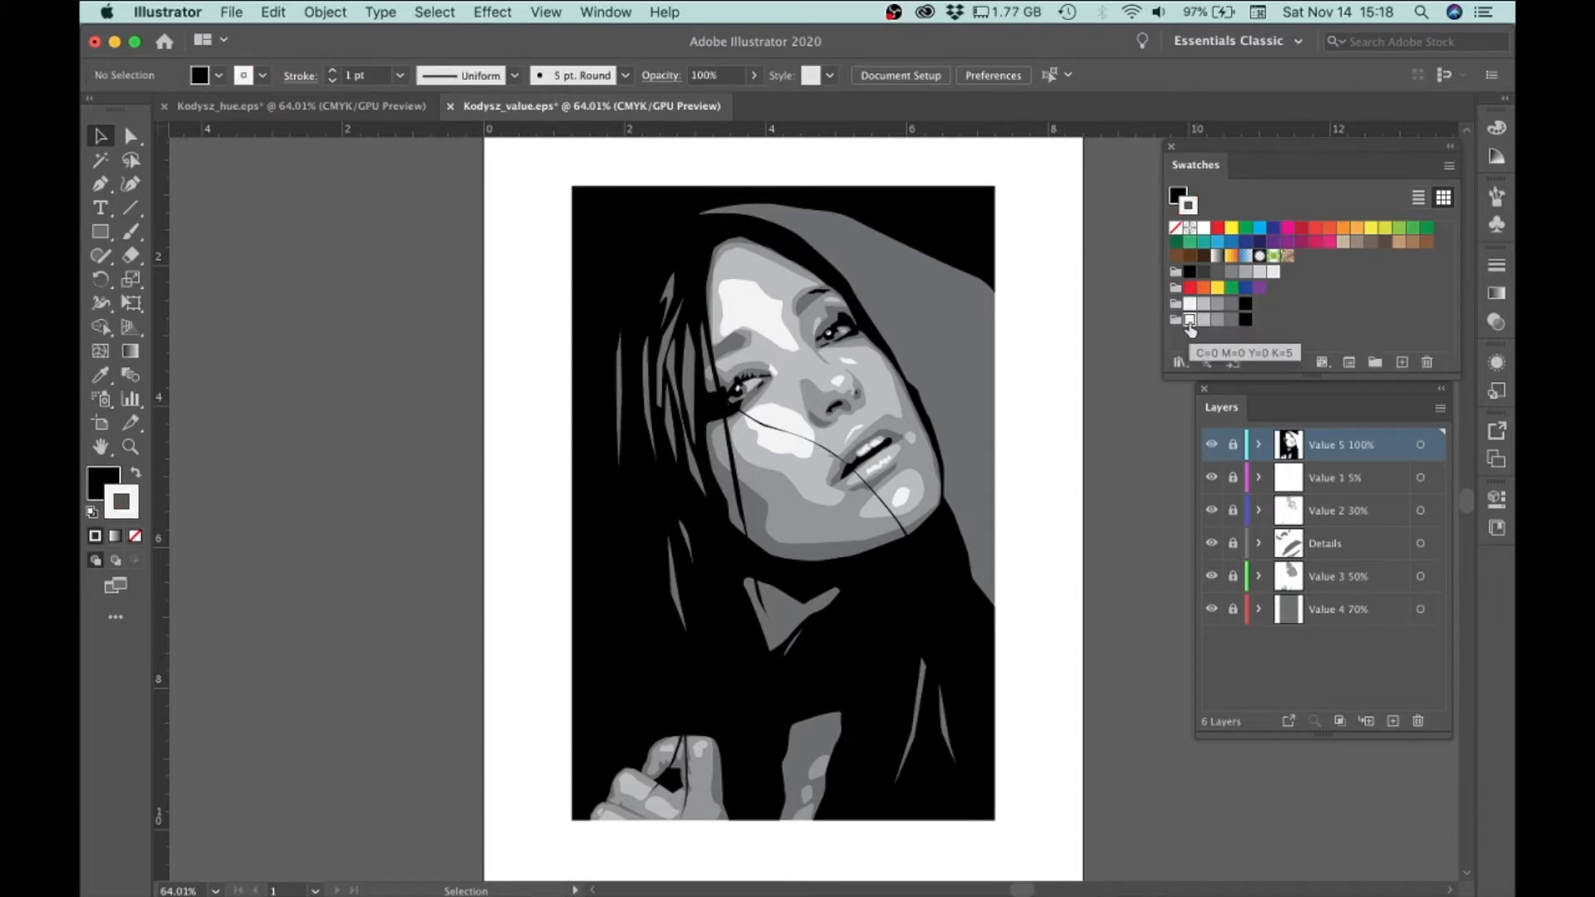
{"action": "double_click", "coordinate": [1189, 323]}
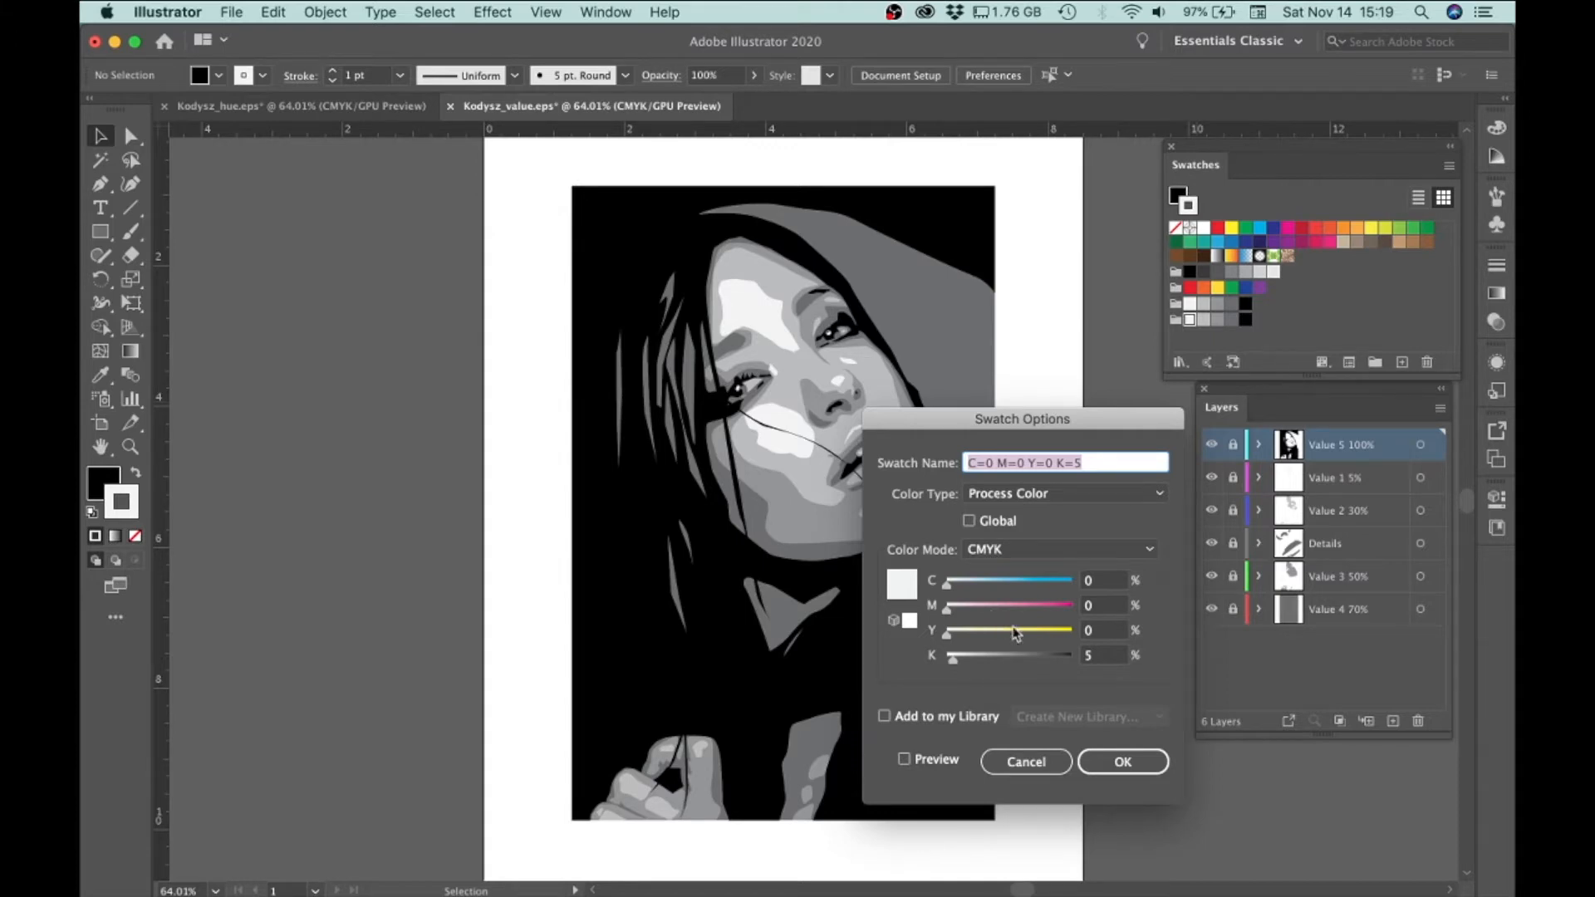
{"action": "left_click", "coordinate": [1102, 613]}
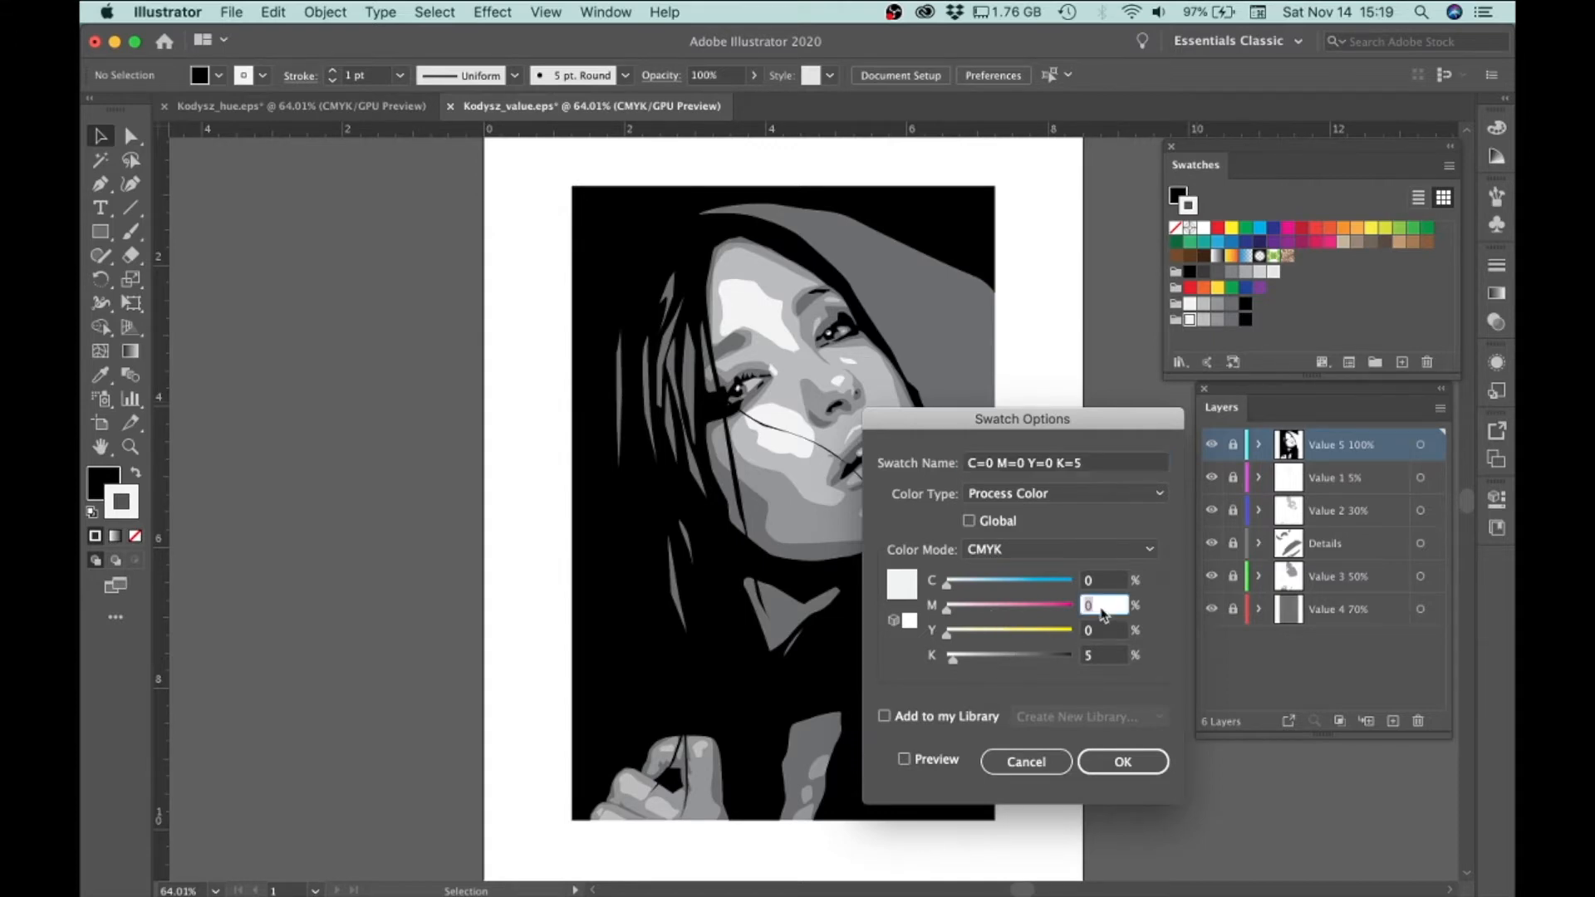
{"action": "key", "text": "Tab"}
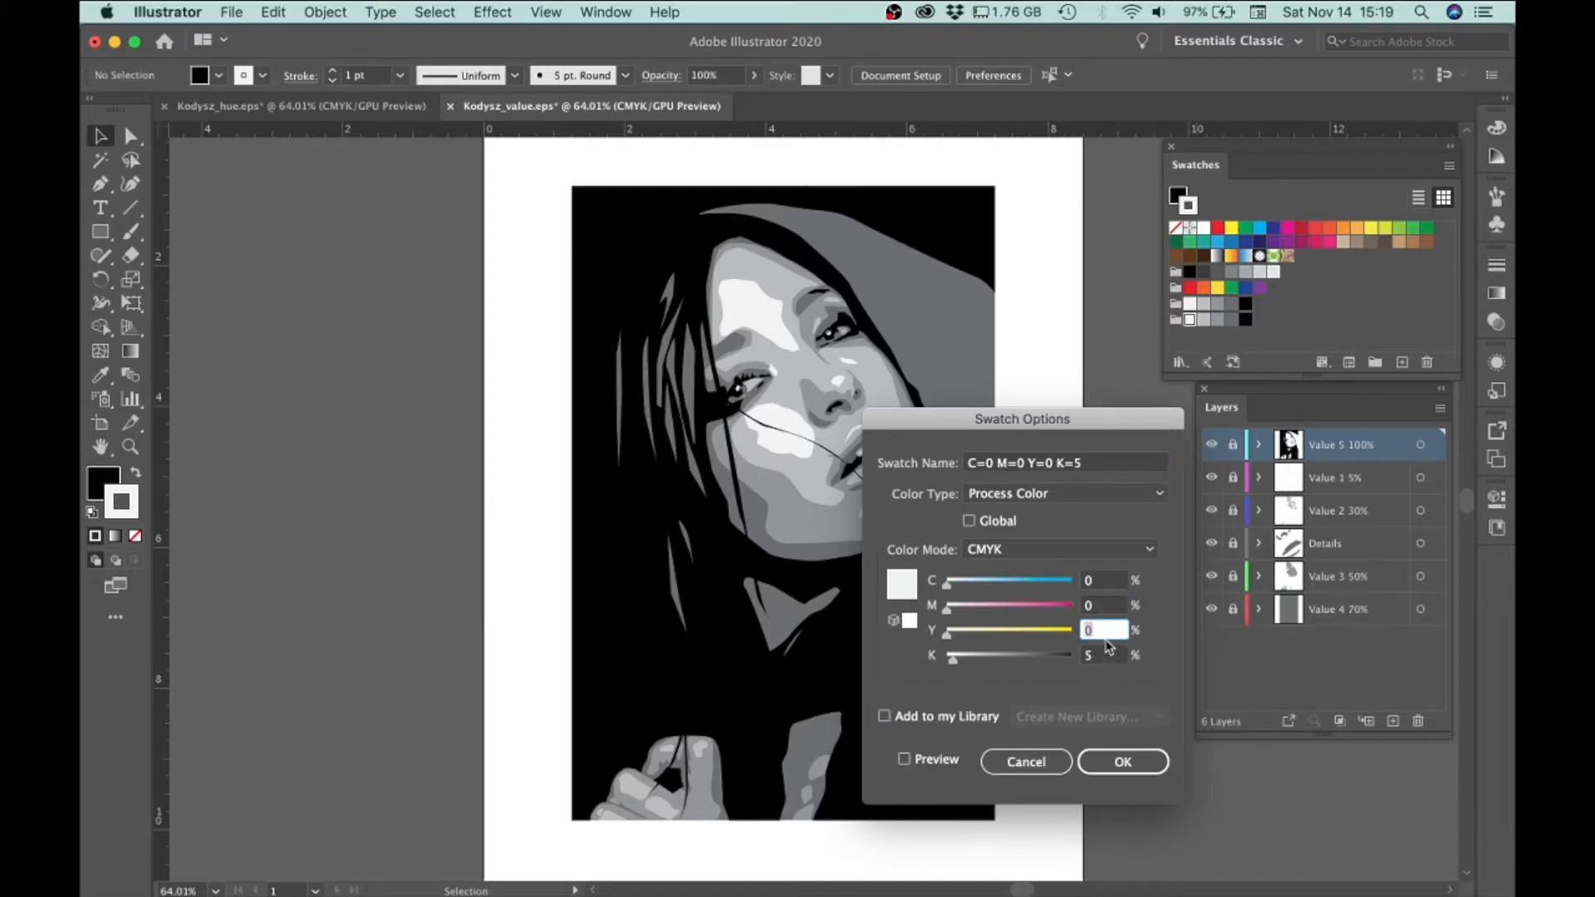
{"action": "left_click", "coordinate": [1098, 608]}
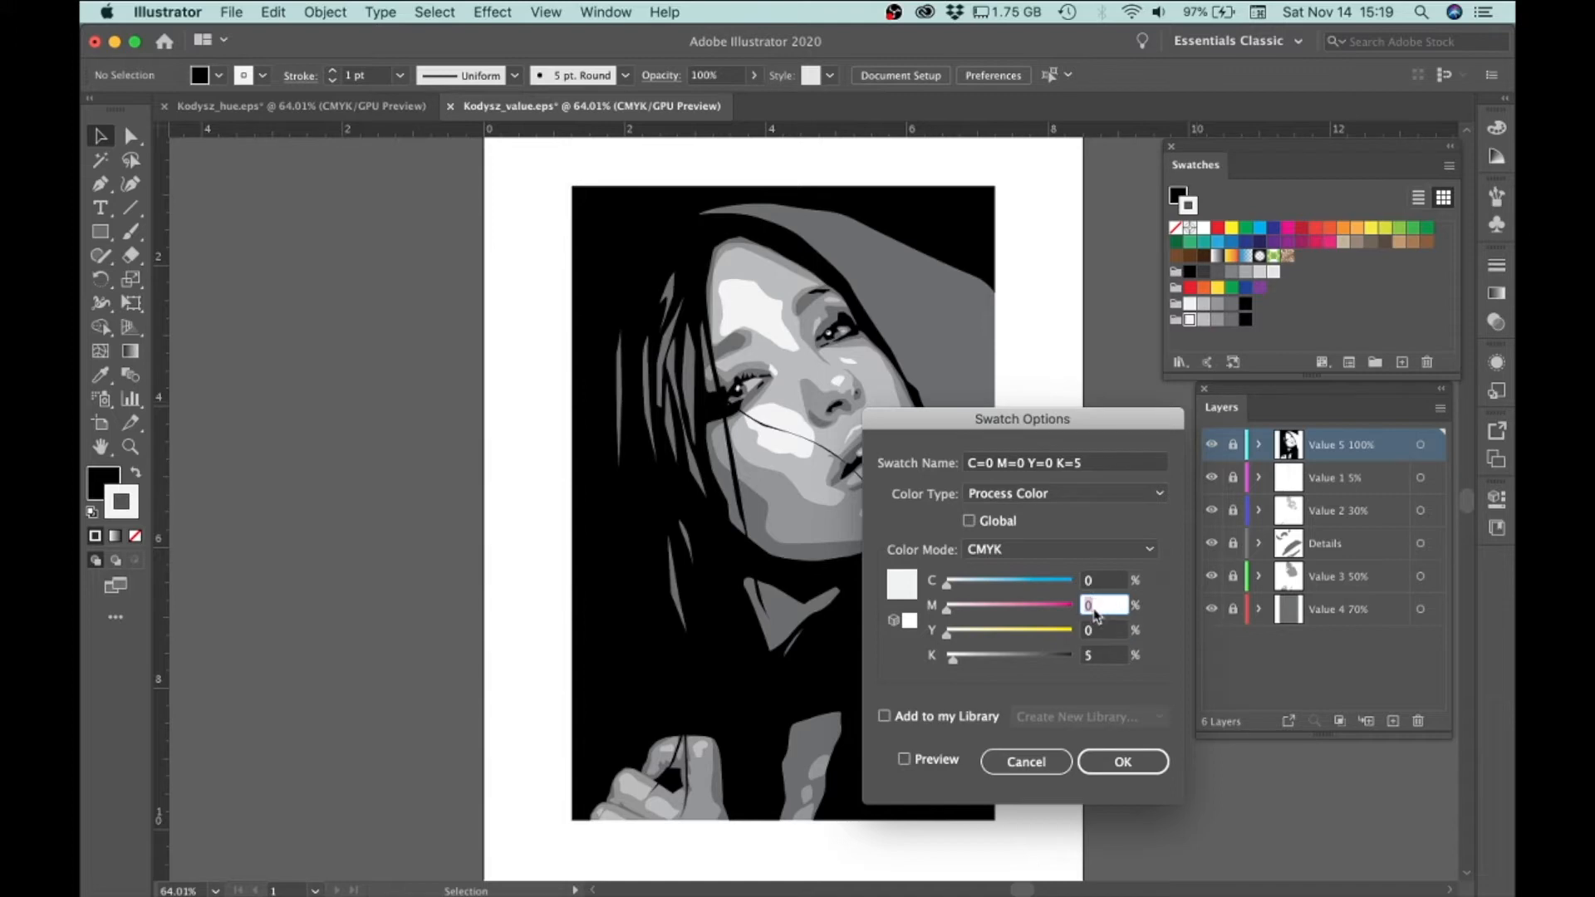
{"action": "type", "text": "5"}
{"action": "left_click", "coordinate": [1104, 629]}
{"action": "type", "text": "5"}
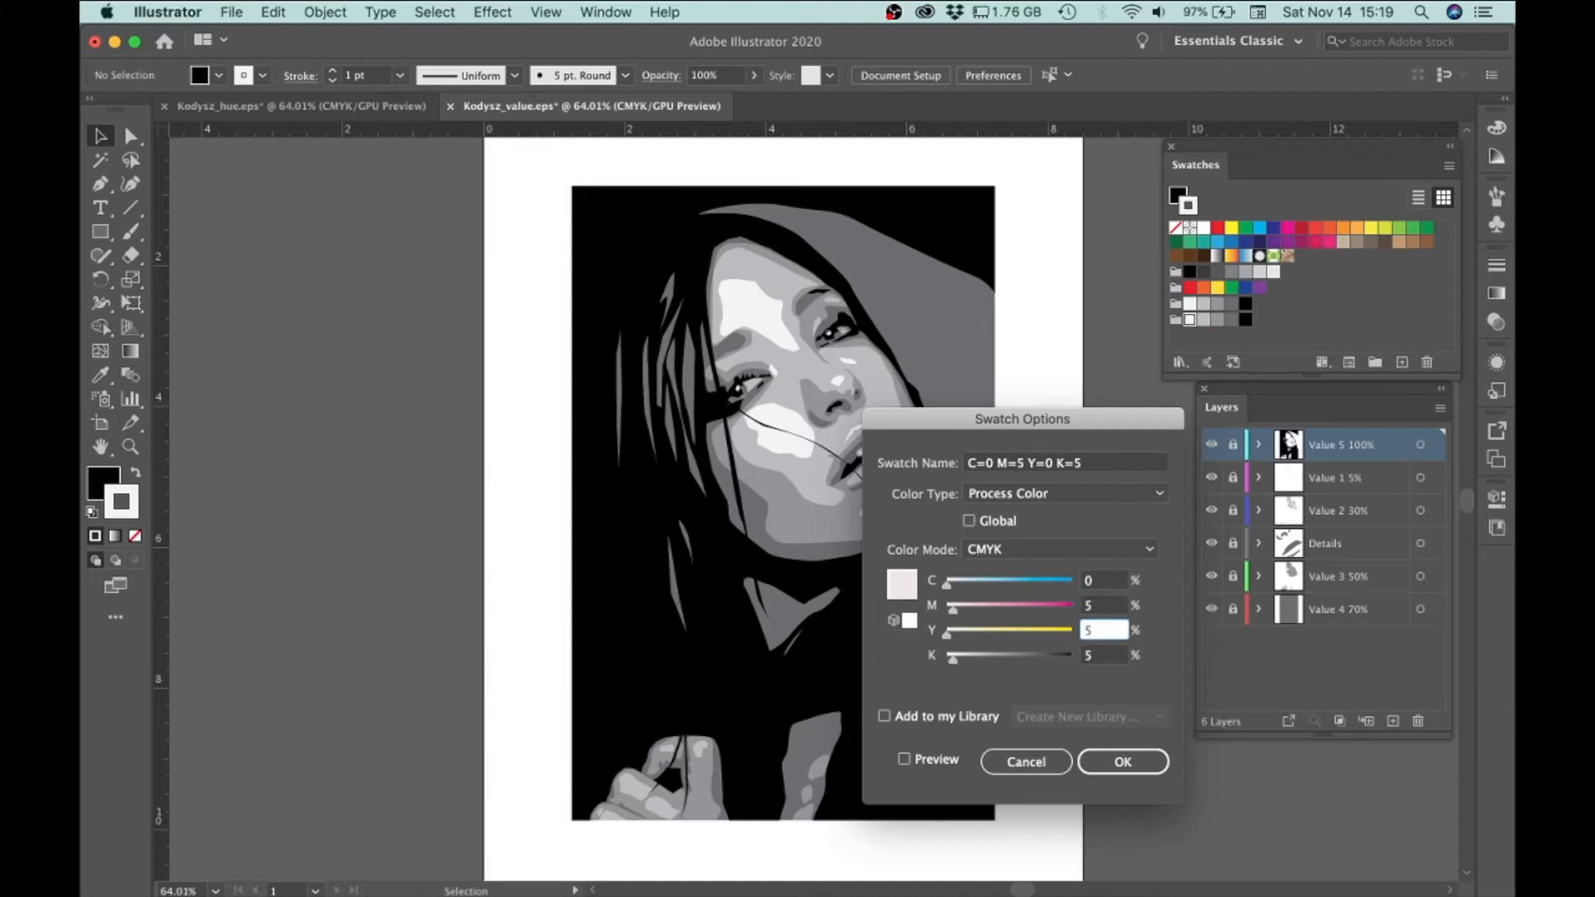
{"action": "key", "text": "Tab"}
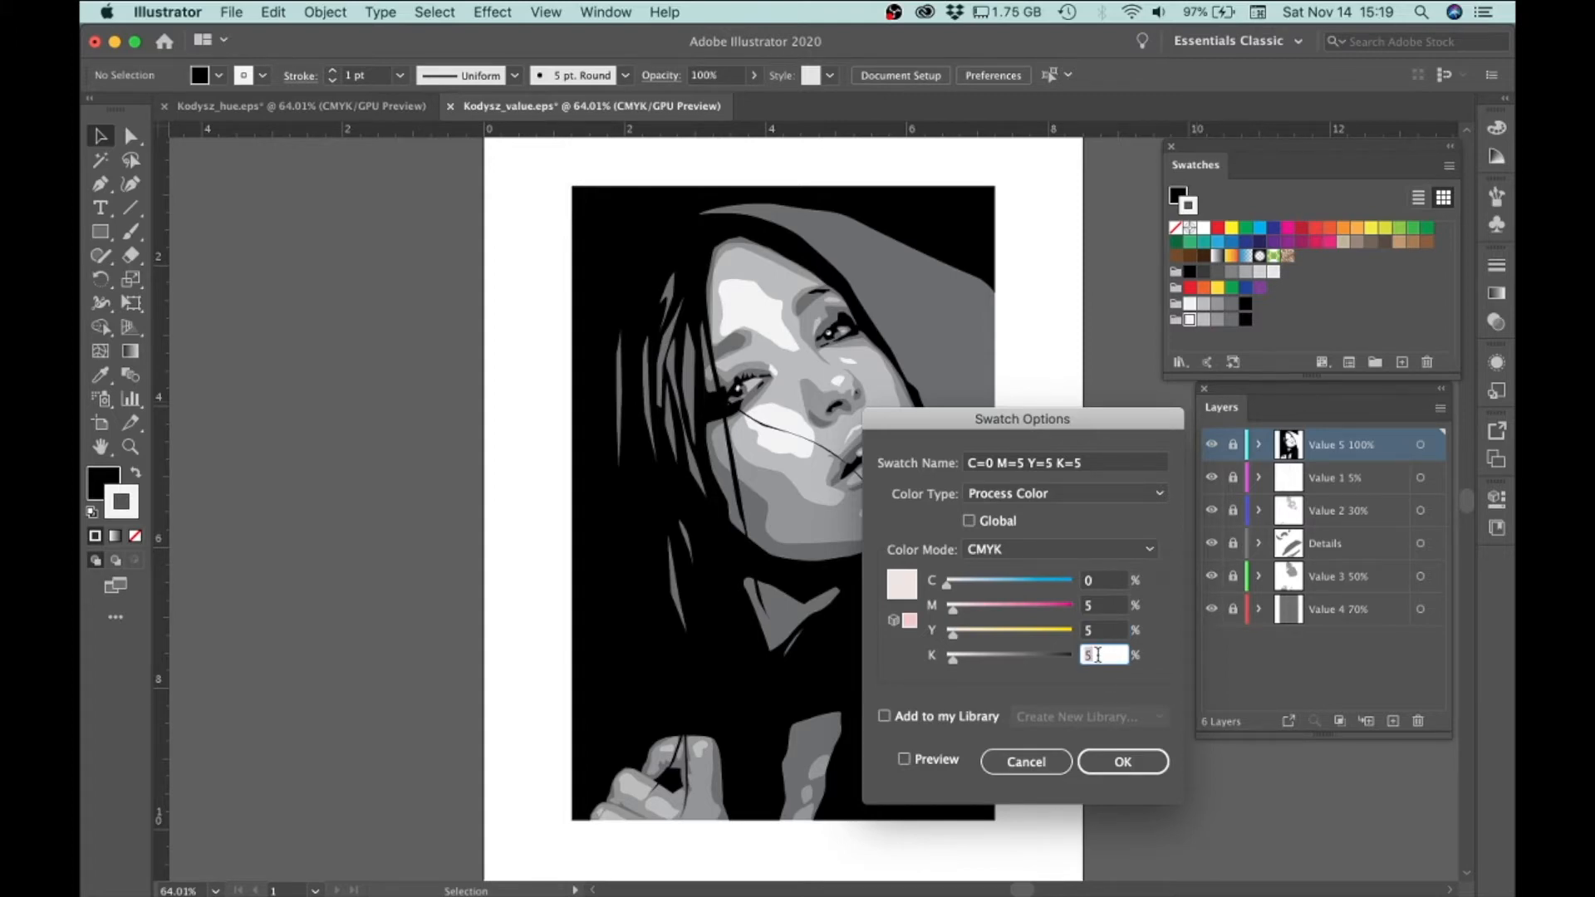
Set the lightest swatch's black value to 0% and apply its new color
{"action": "type", "text": "0"}
{"action": "left_click_drag", "start_coordinate": [1102, 651], "coordinate": [1068, 653]}
{"action": "type", "text": "5"}
{"action": "key", "text": "Tab"}
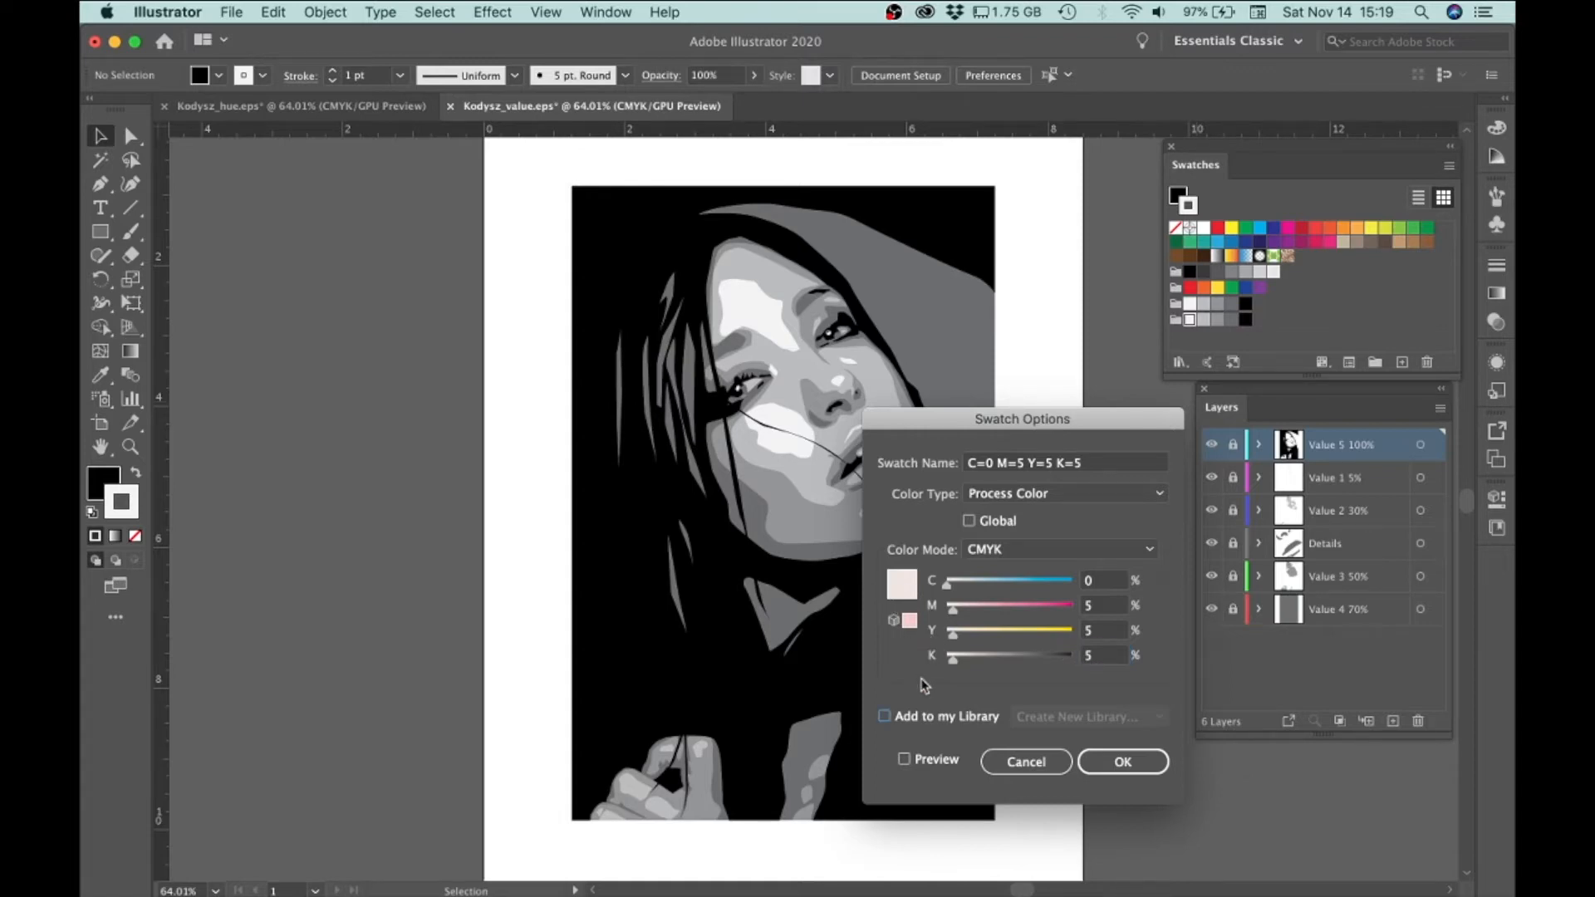
{"action": "left_click", "coordinate": [1090, 656]}
{"action": "type", "text": "0"}
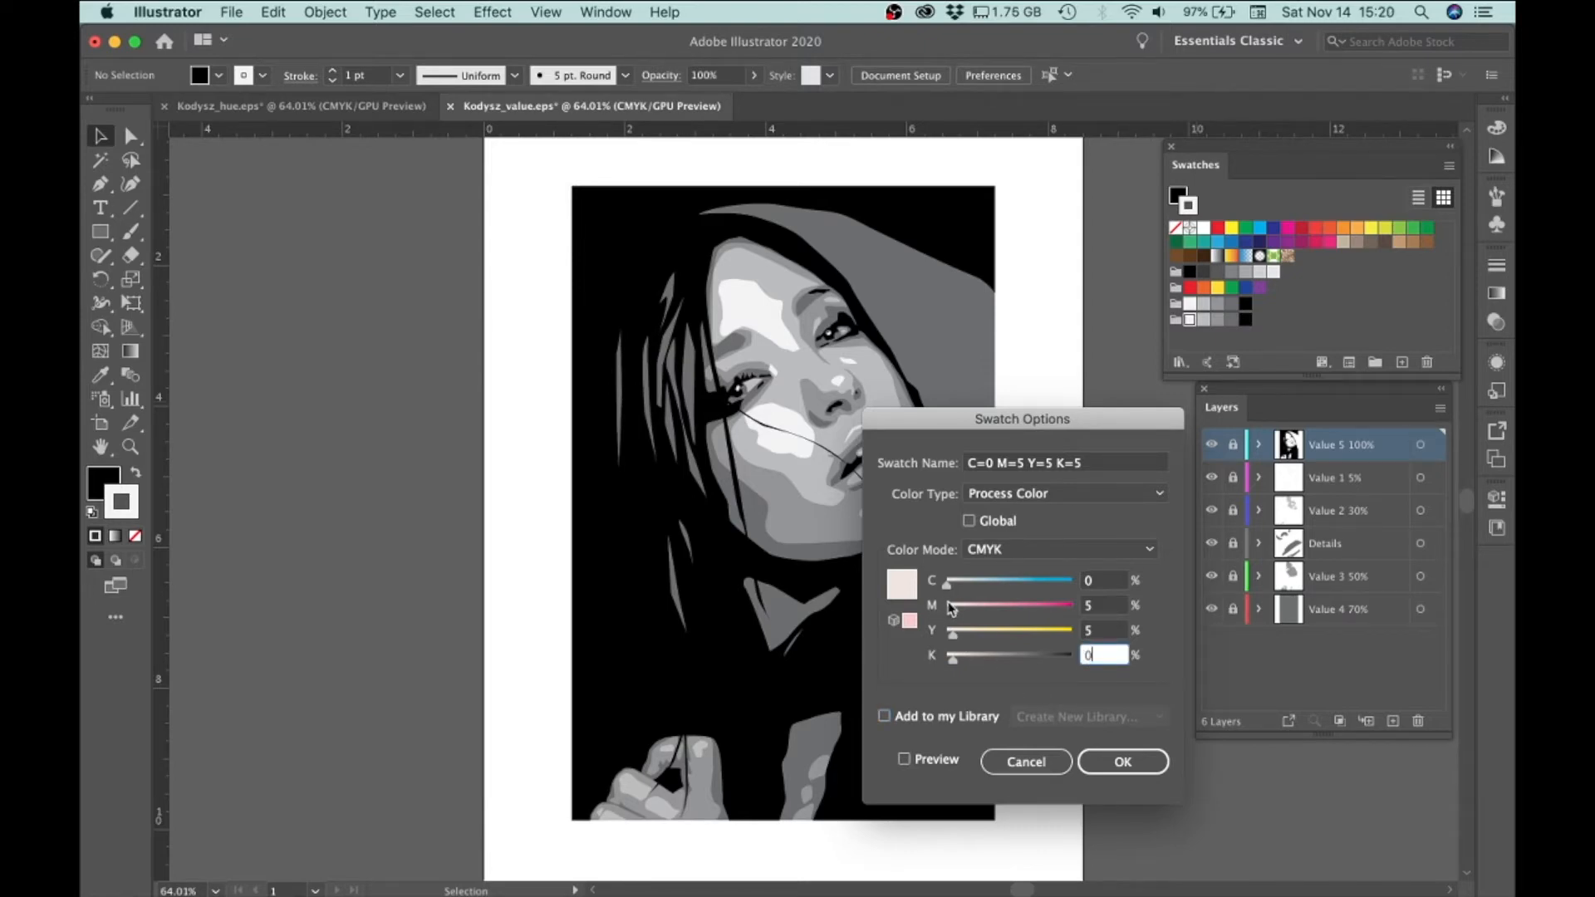
{"action": "left_click", "coordinate": [1122, 760]}
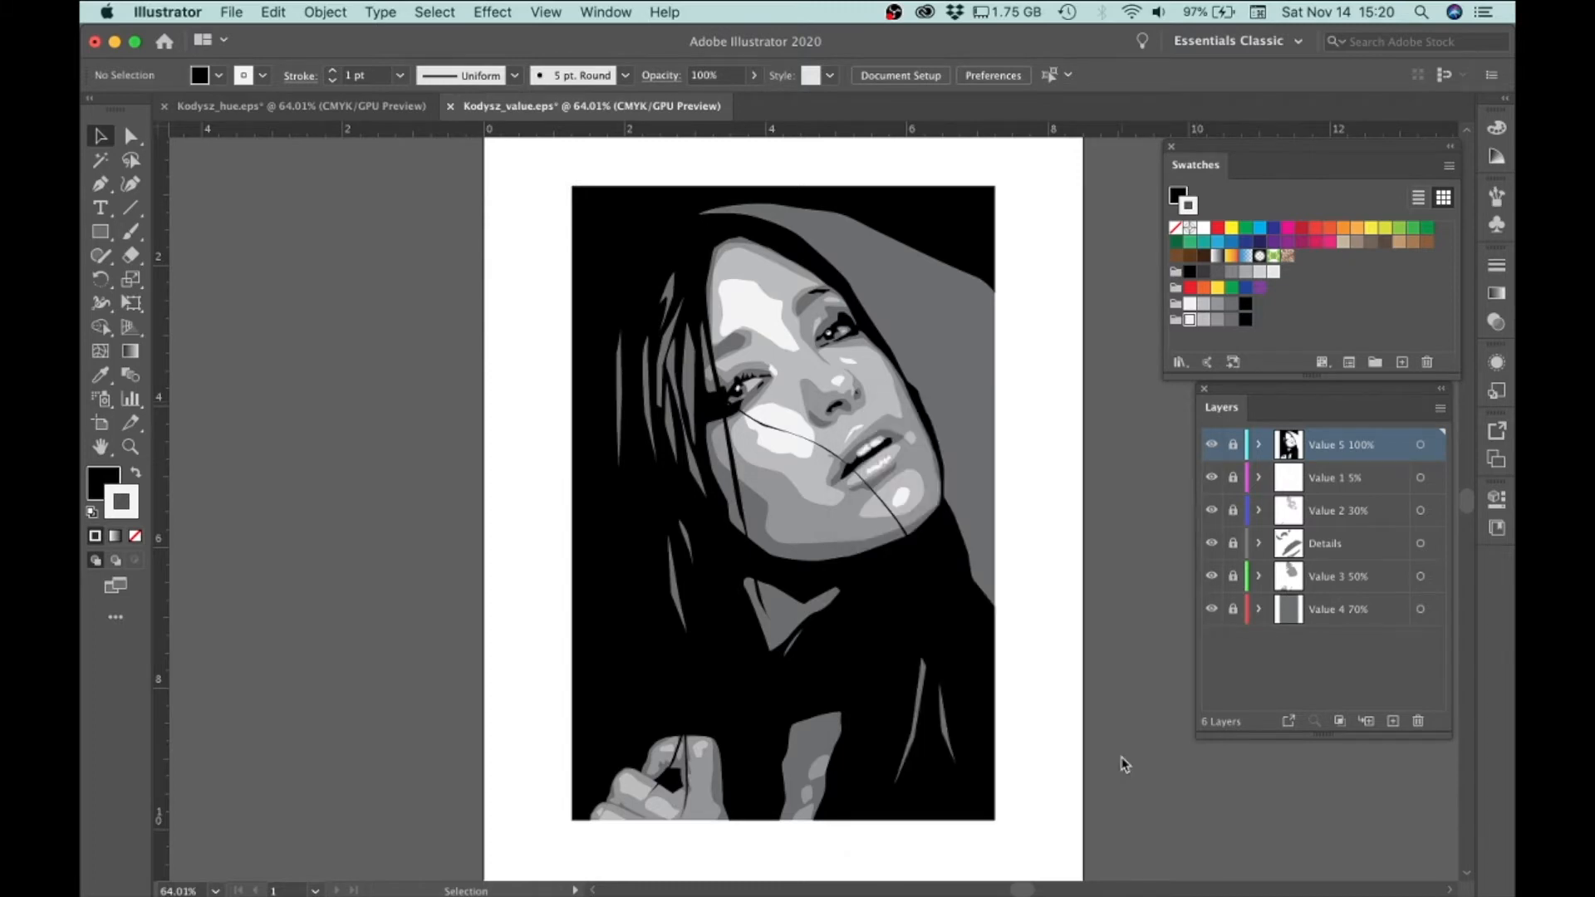
Change the second swatch (K=30) of the 5 Hues group to M=30, Y=30 and K=0
{"action": "left_click", "coordinate": [1193, 333]}
{"action": "double_click", "coordinate": [1202, 324]}
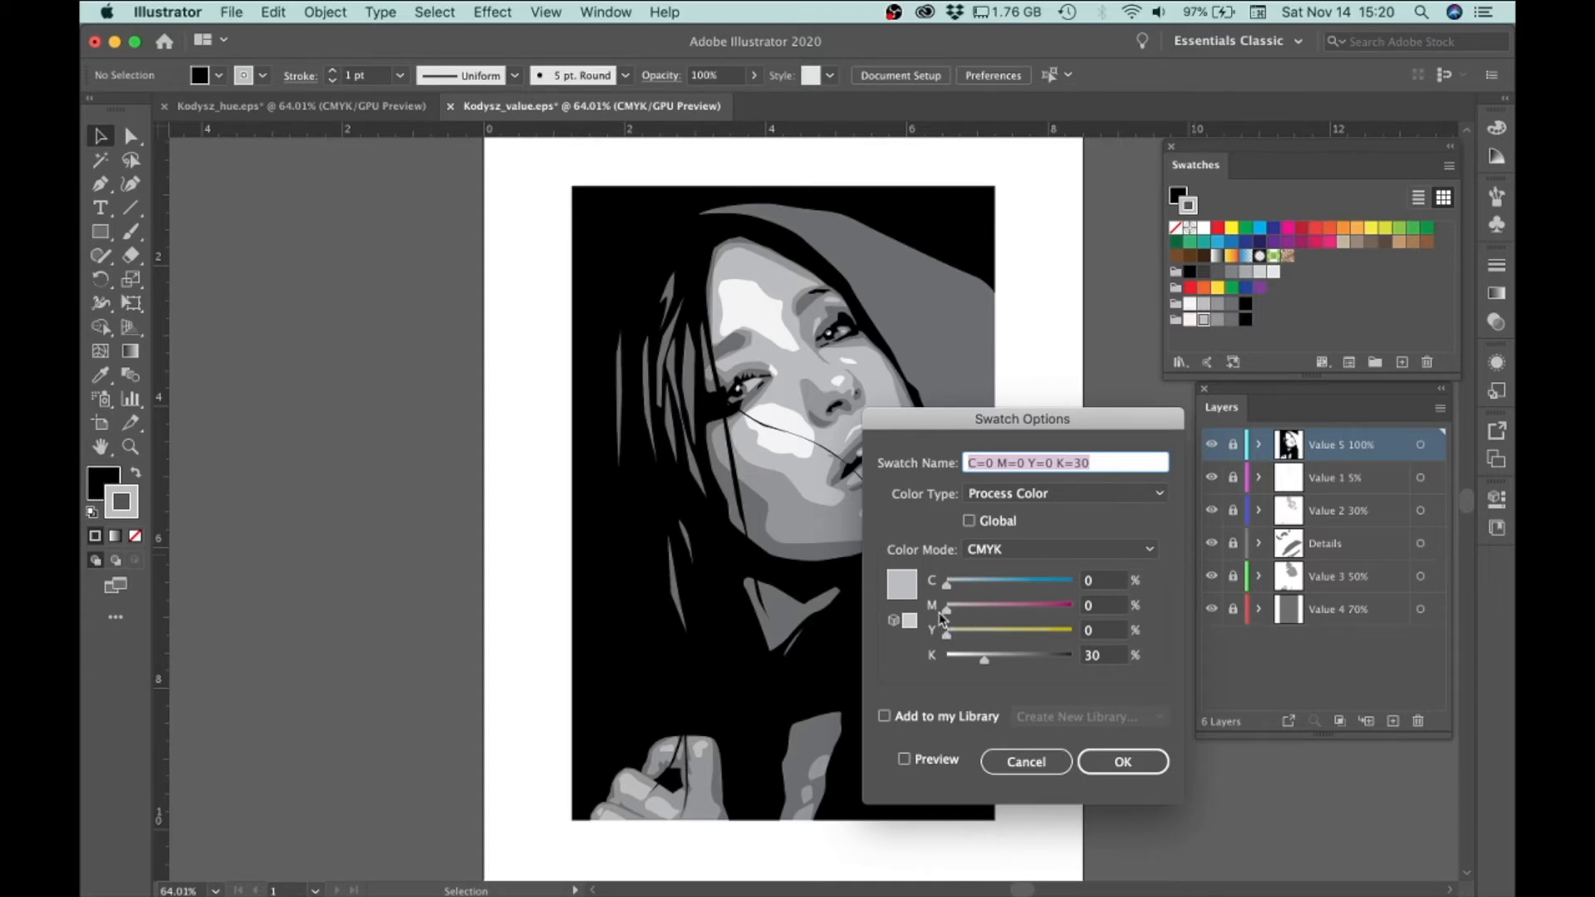
{"action": "left_click", "coordinate": [1090, 605]}
{"action": "type", "text": "30"}
{"action": "key", "text": "Tab"}
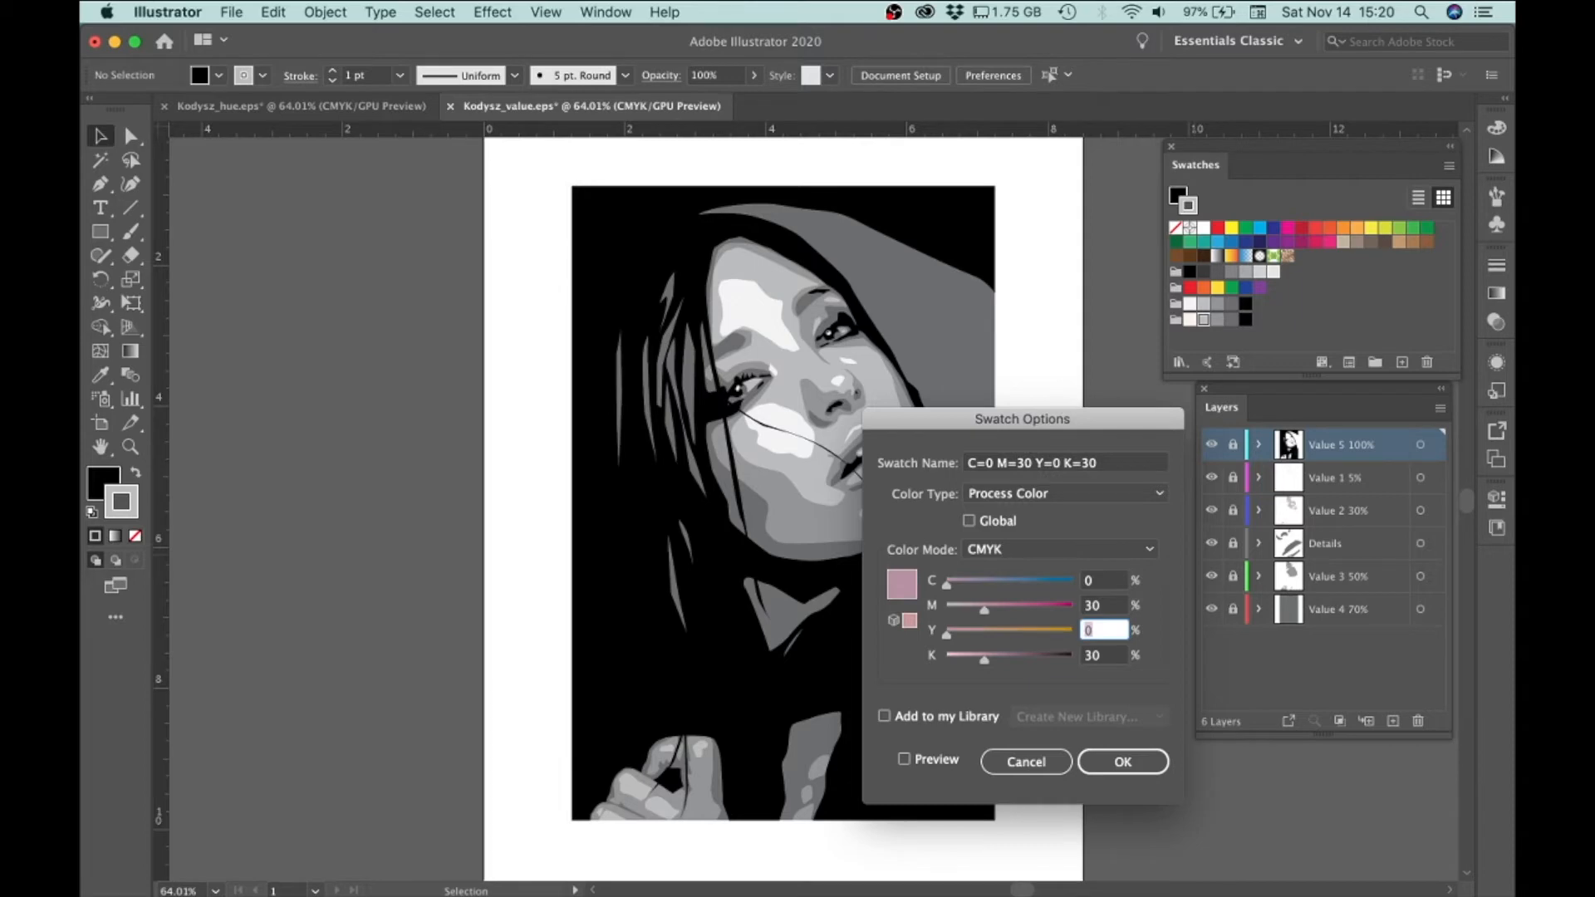
{"action": "type", "text": "30"}
{"action": "key", "text": "Tab"}
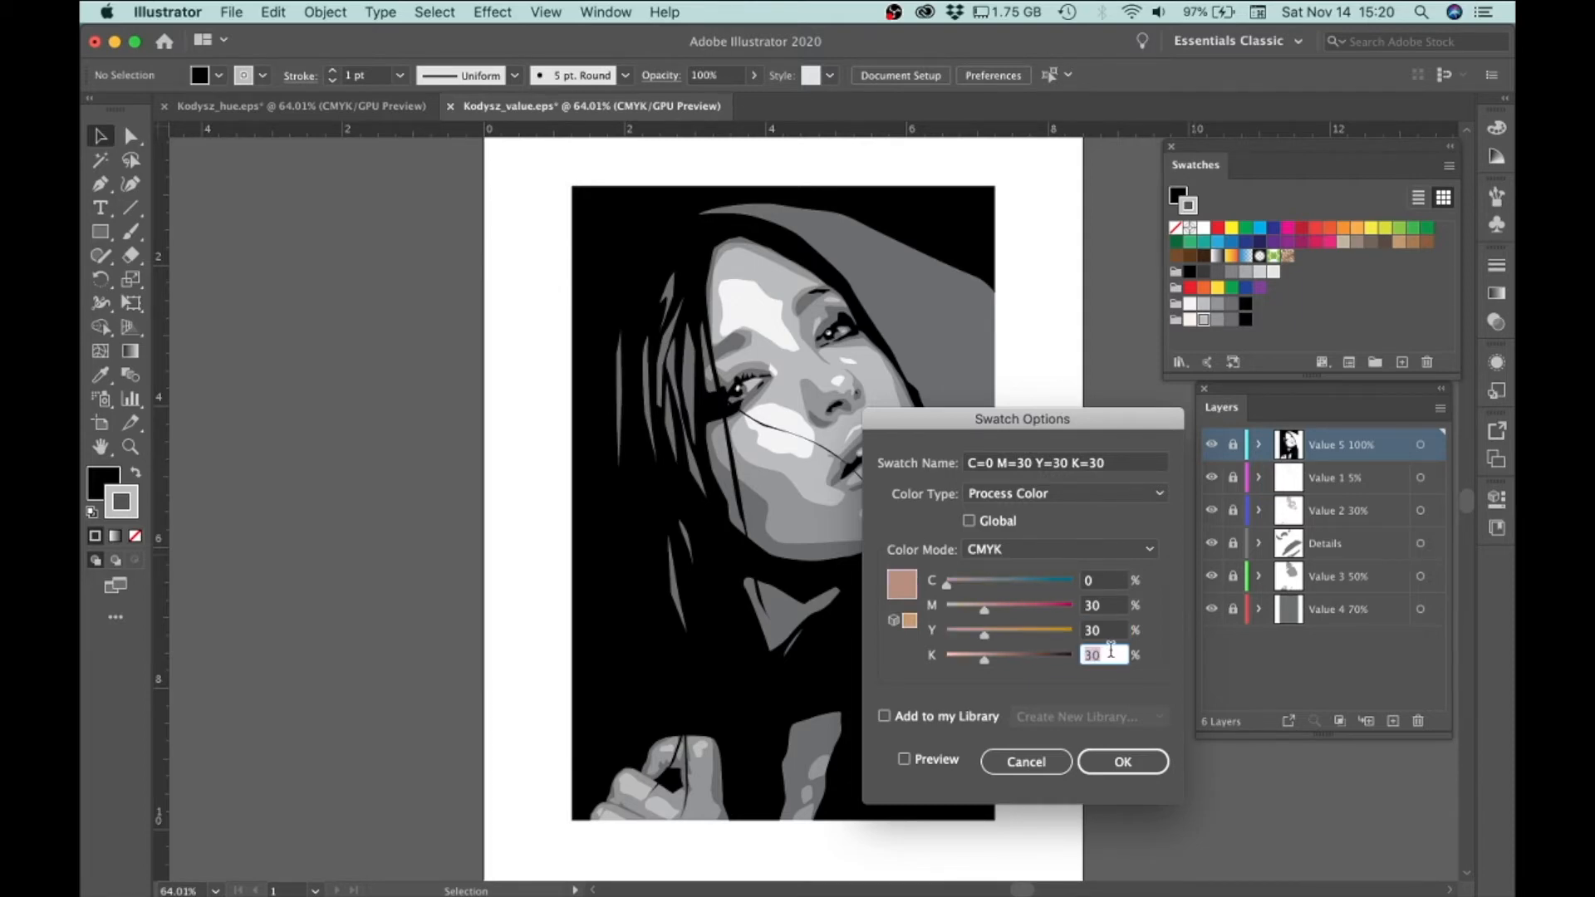
{"action": "type", "text": "0"}
{"action": "key", "text": "Tab"}
{"action": "left_click", "coordinate": [1123, 771]}
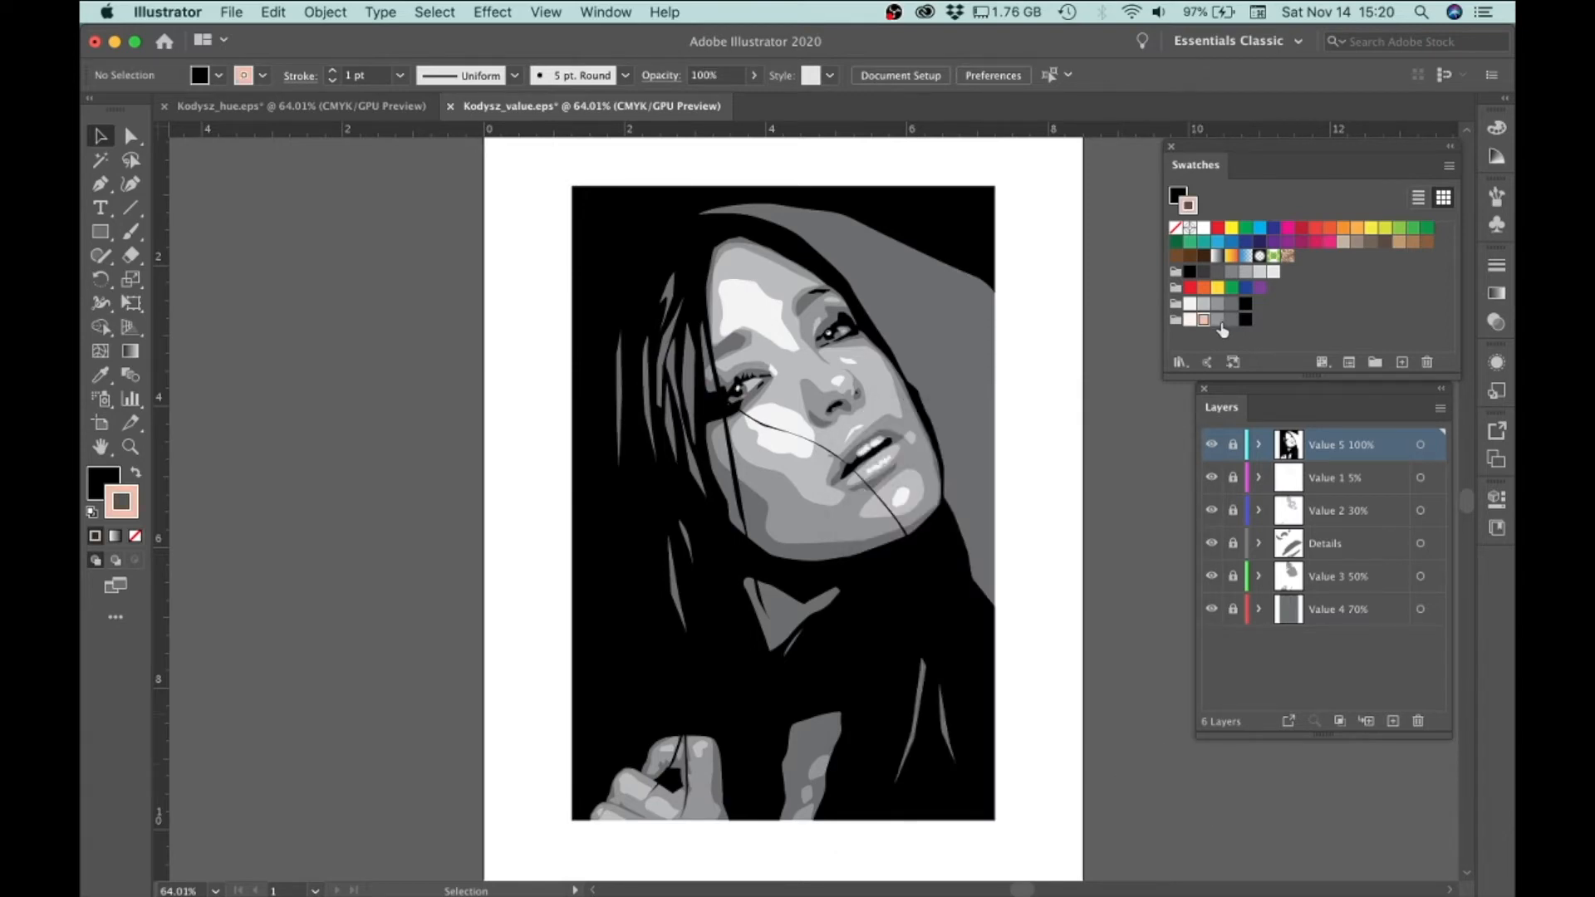
Change the third swatch (K=50) of the 5 Hues group to M=50, Y=50 and K=0
{"action": "double_click", "coordinate": [1217, 324]}
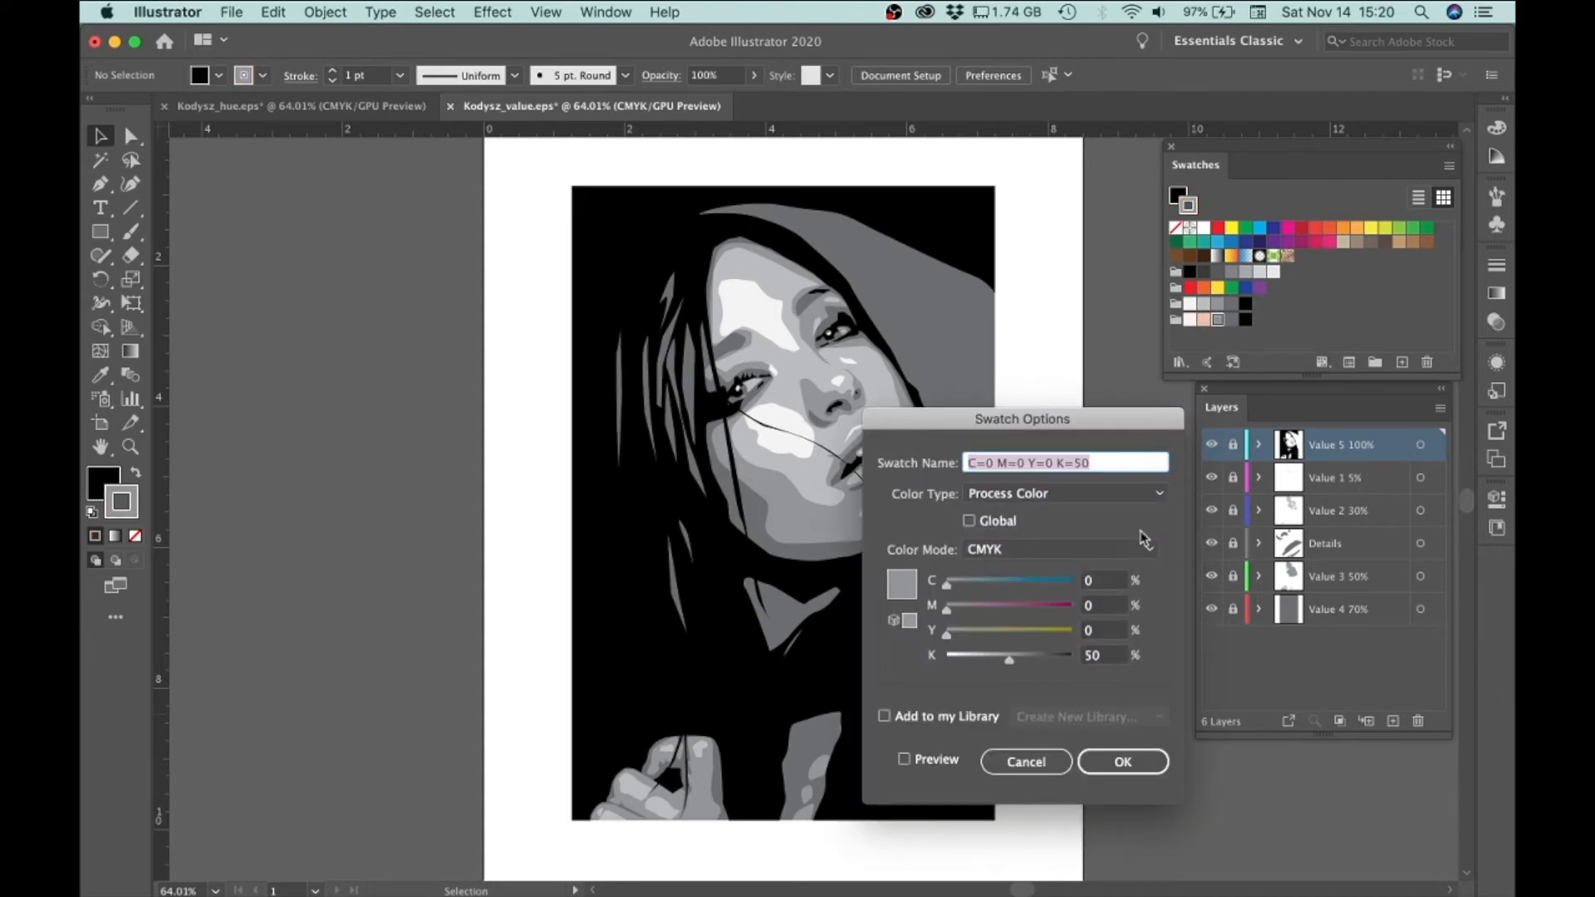
{"action": "left_click", "coordinate": [1103, 607]}
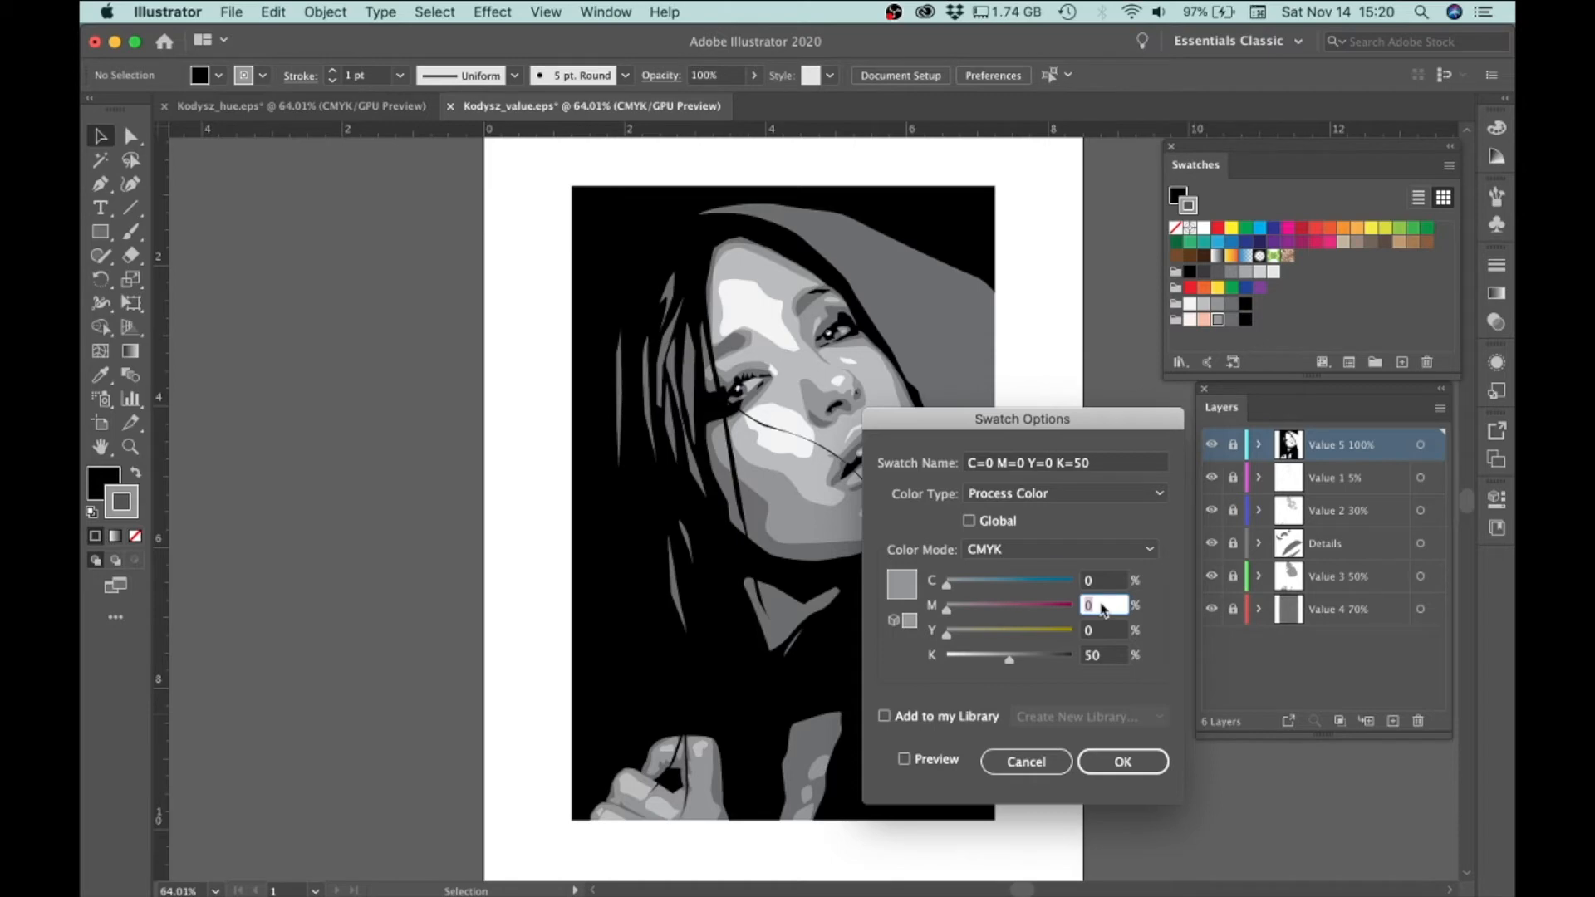
{"action": "type", "text": "50"}
{"action": "key", "text": "Tab"}
{"action": "type", "text": "50"}
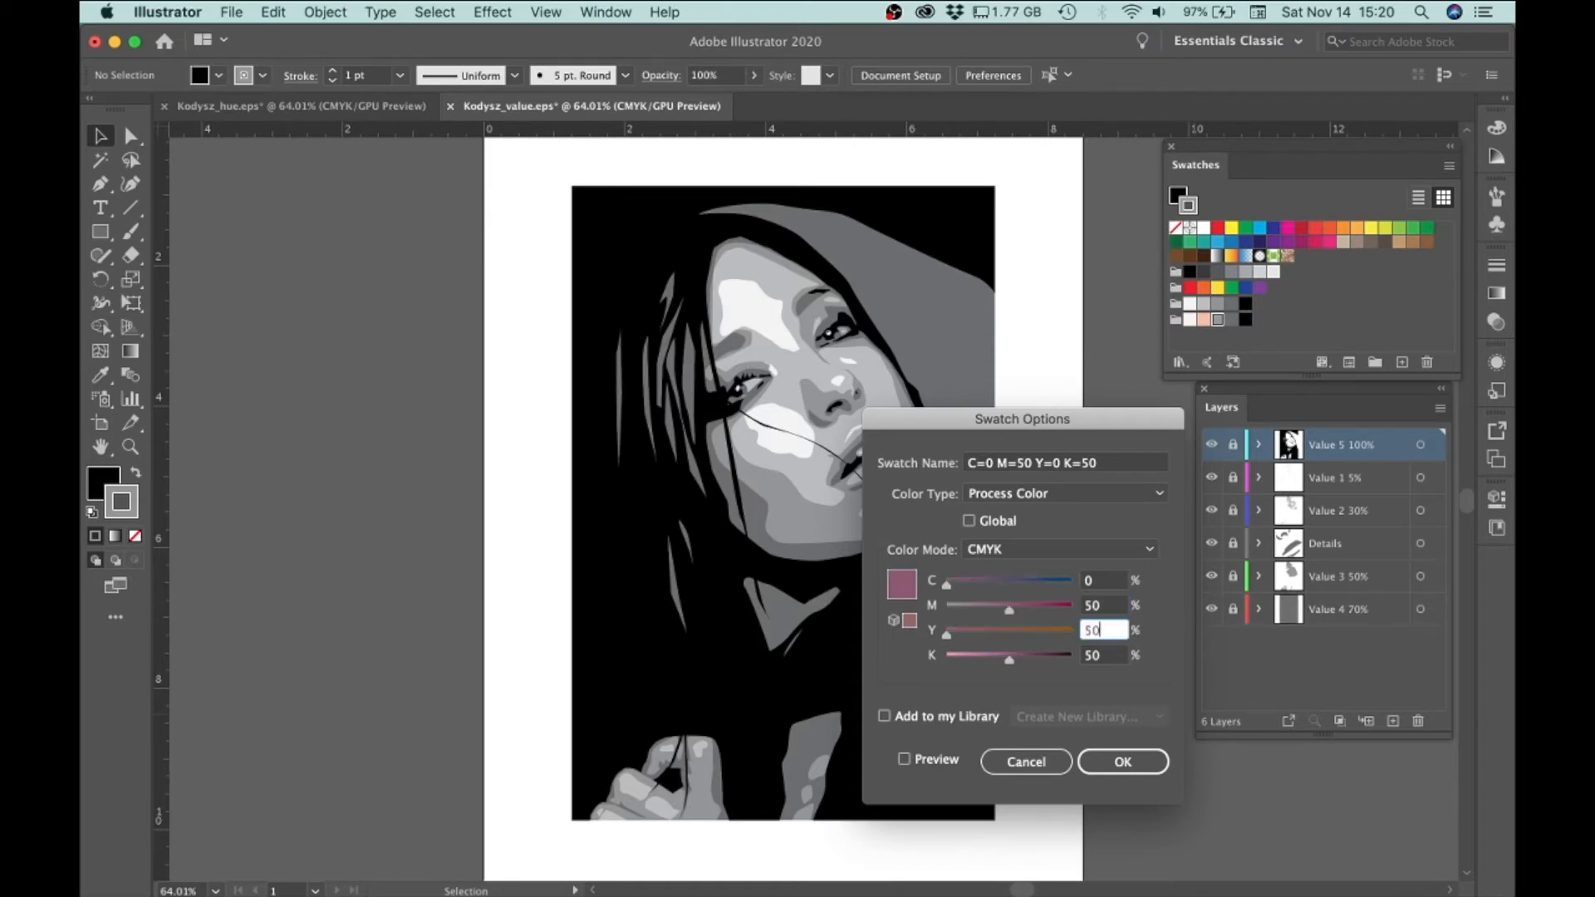
{"action": "key", "text": "Tab"}
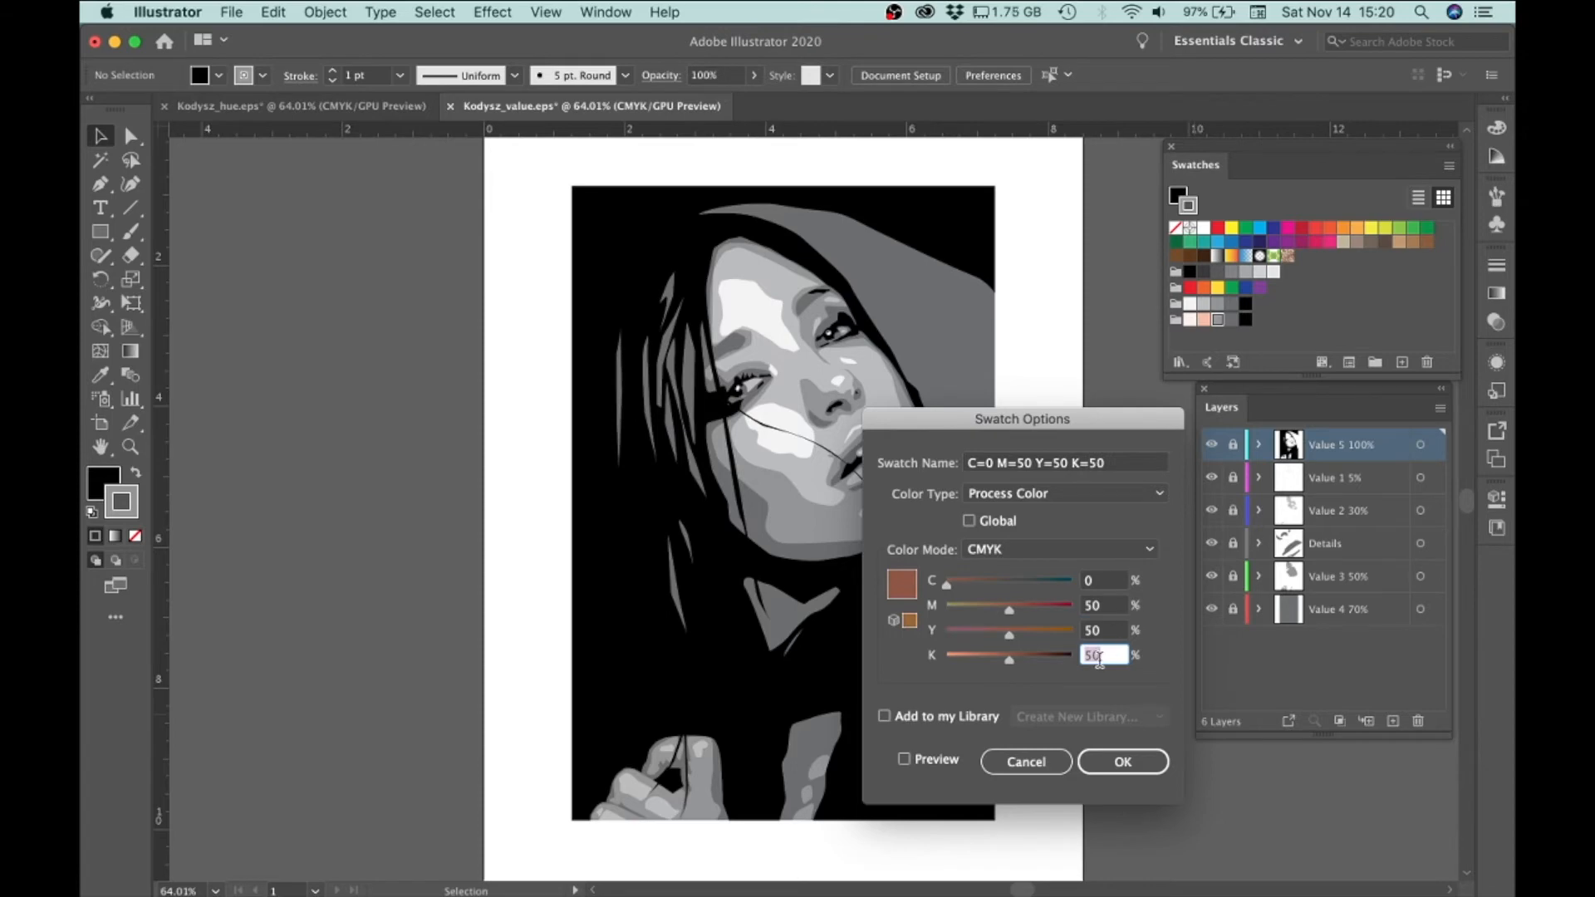
{"action": "type", "text": "0"}
{"action": "key", "text": "Tab"}
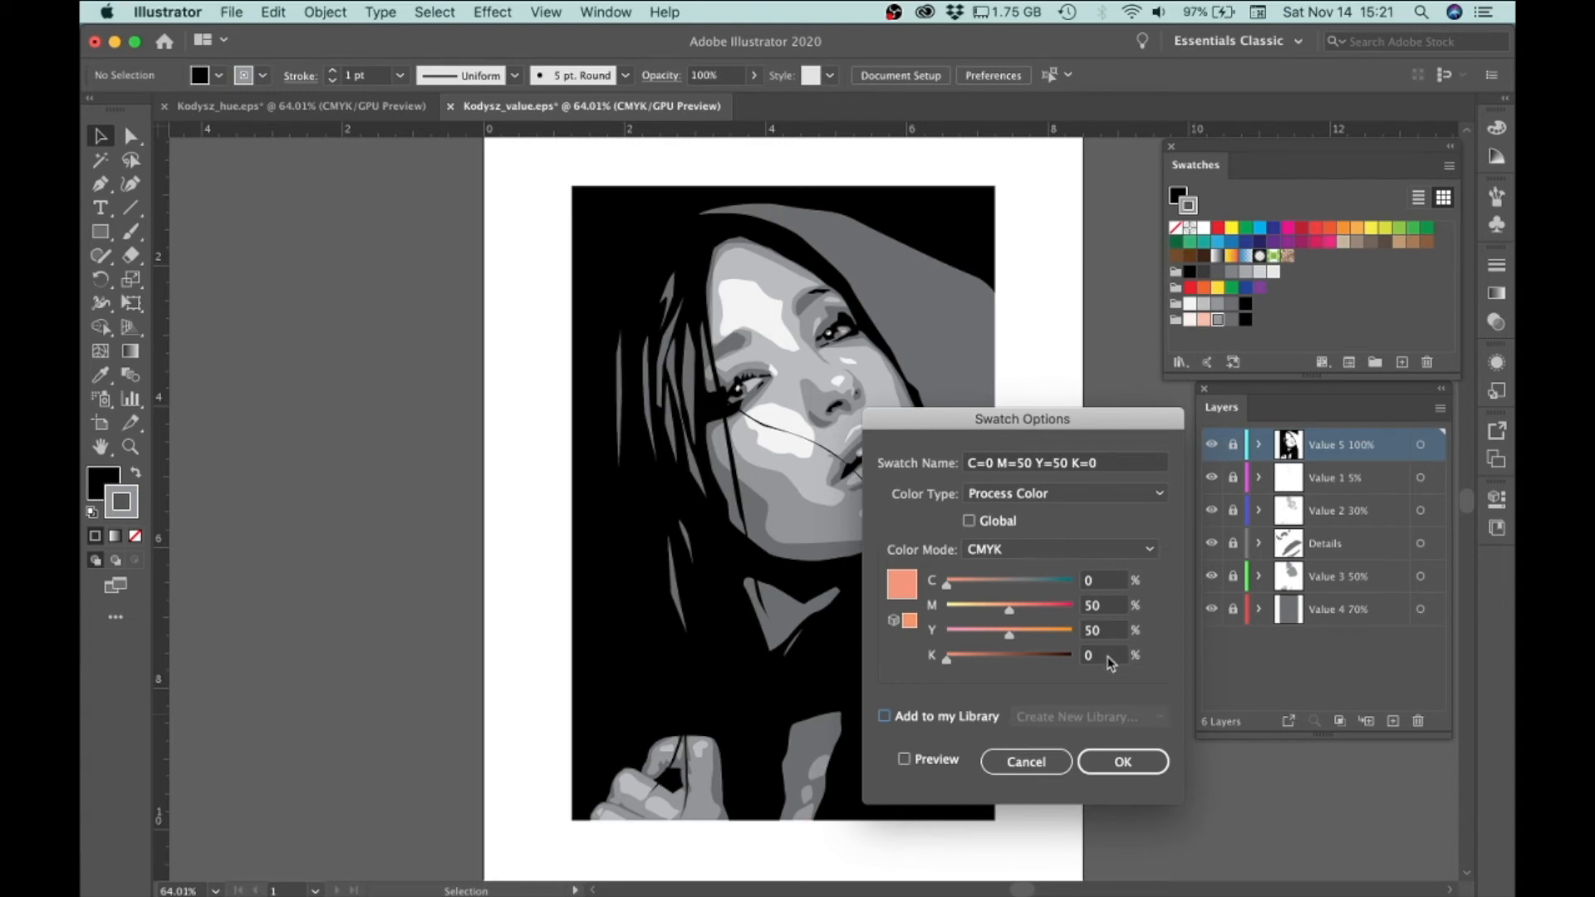
{"action": "left_click", "coordinate": [1121, 761]}
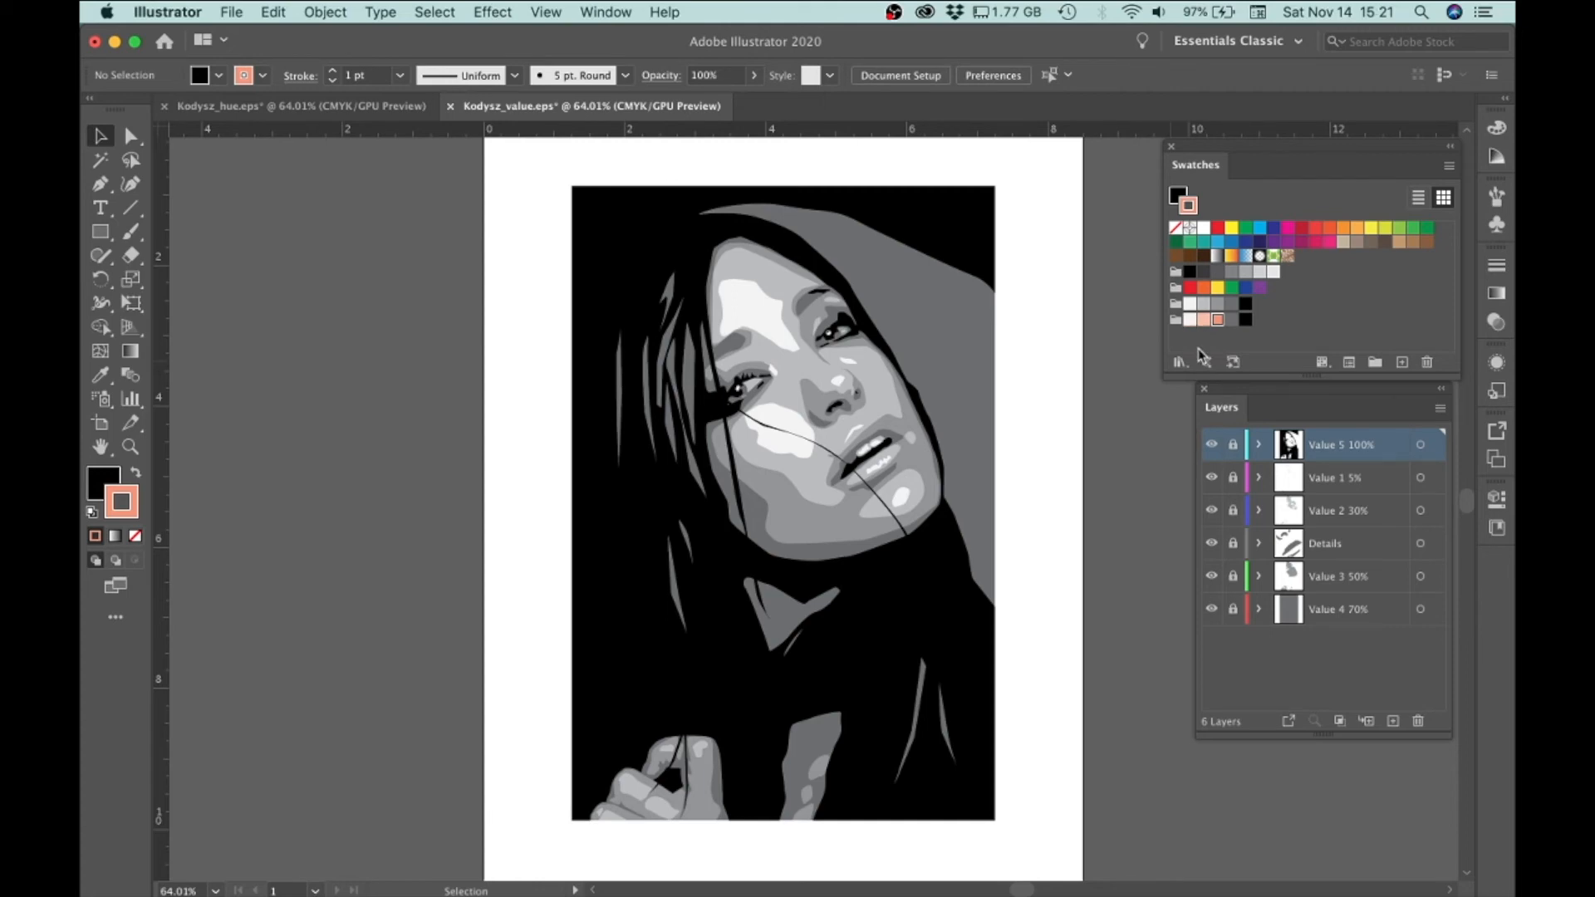
Change the fourth swatch (K=70) of the 5 Hues group to M=70, Y=70 and K=0
{"action": "double_click", "coordinate": [1230, 322]}
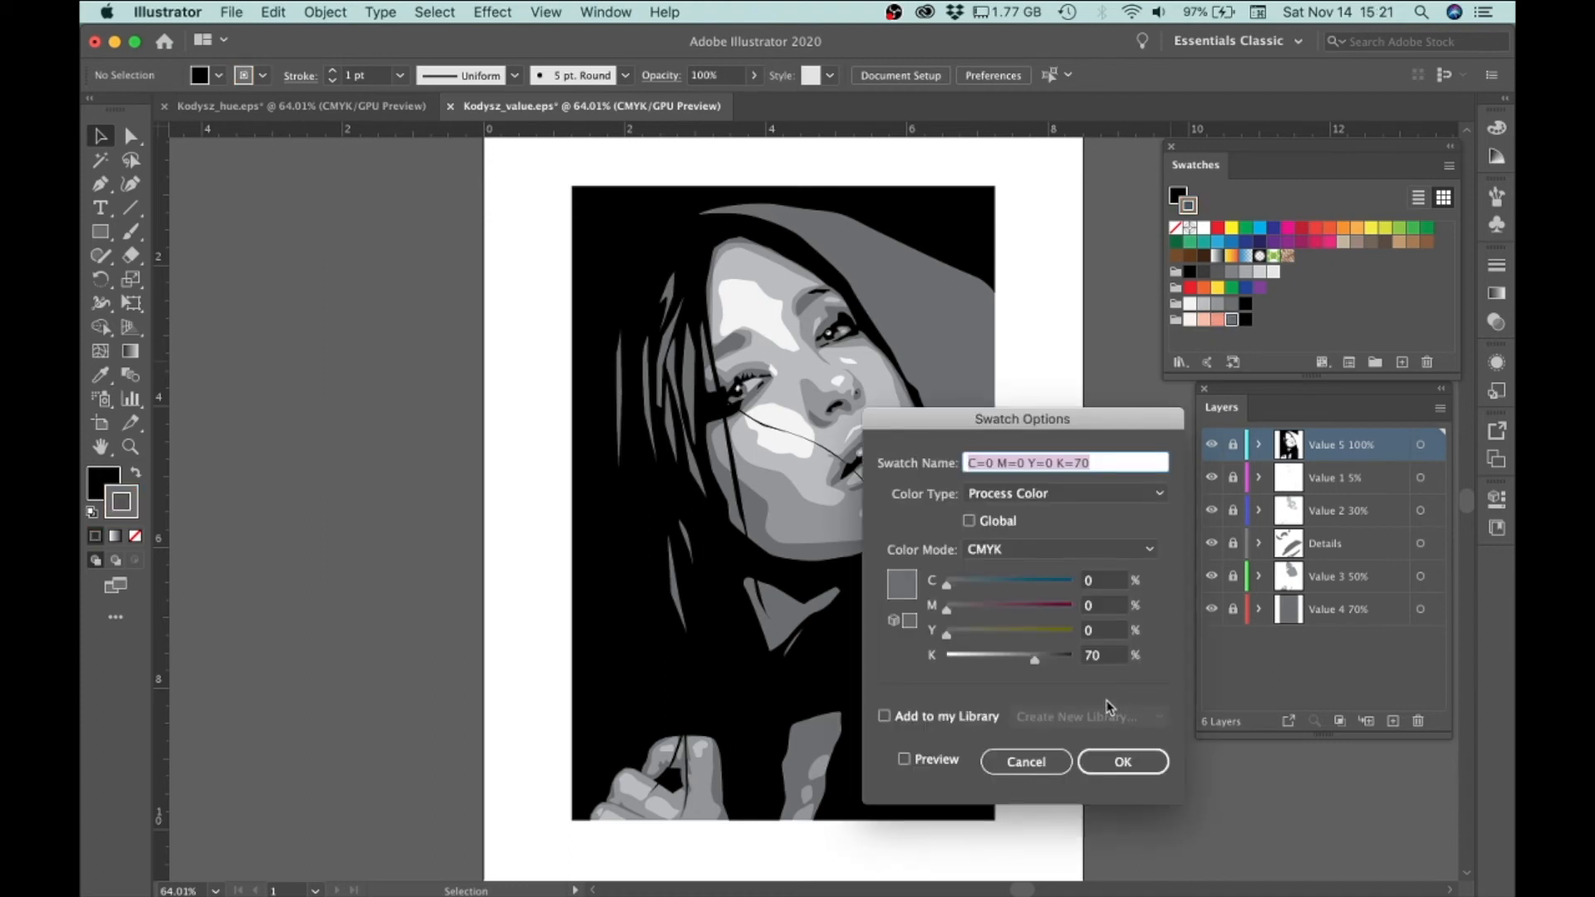
{"action": "left_click", "coordinate": [1098, 607]}
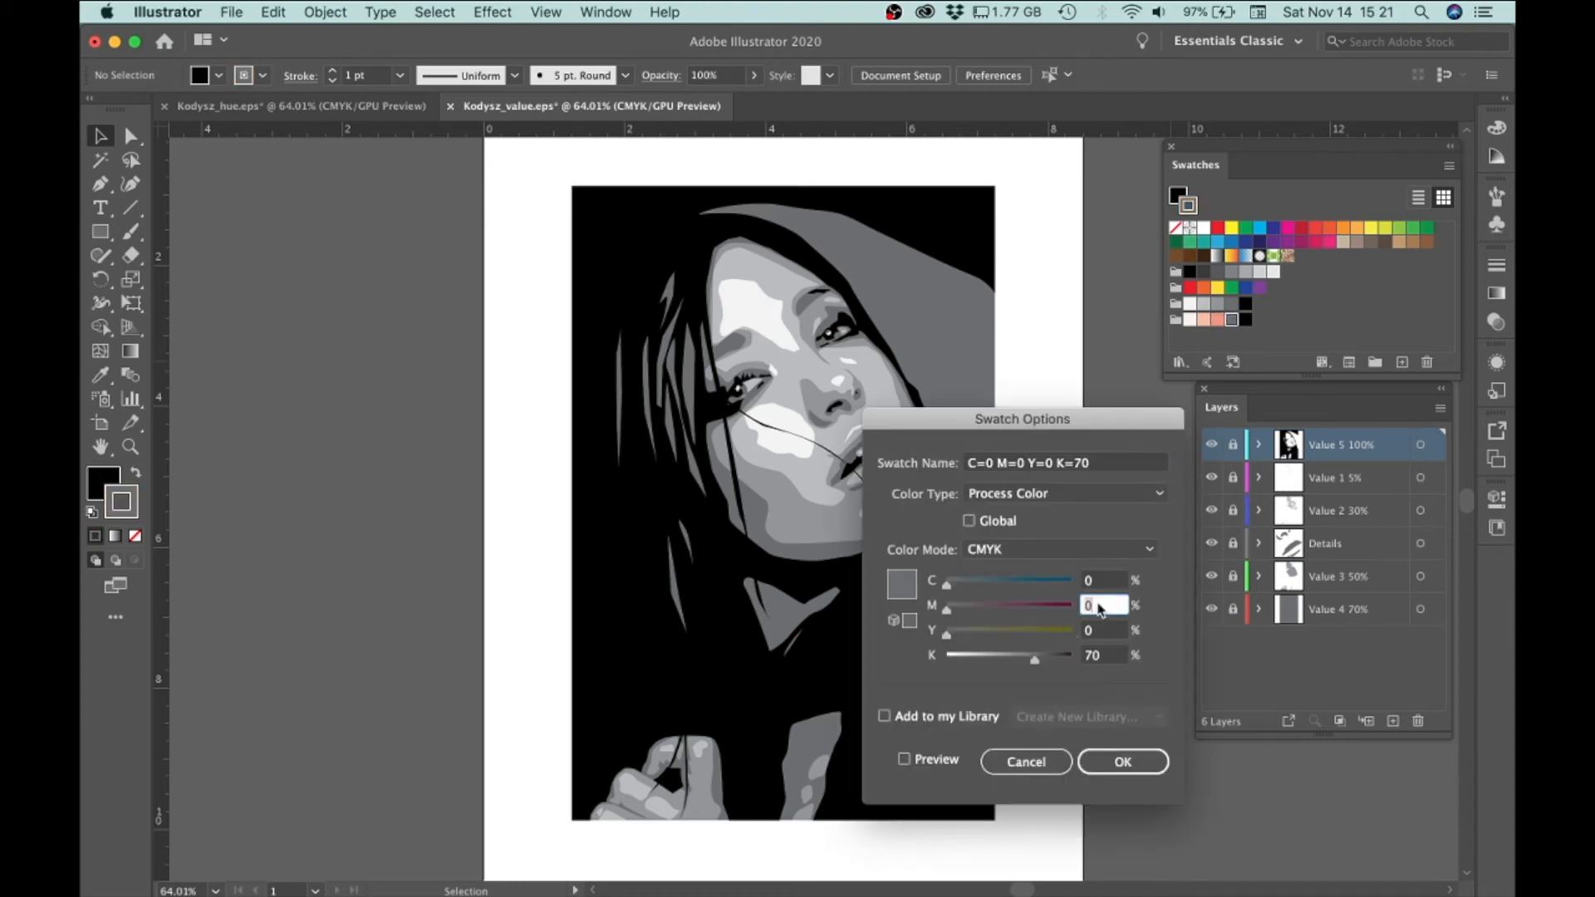
{"action": "type", "text": "70"}
{"action": "key", "text": "Tab"}
{"action": "type", "text": "70"}
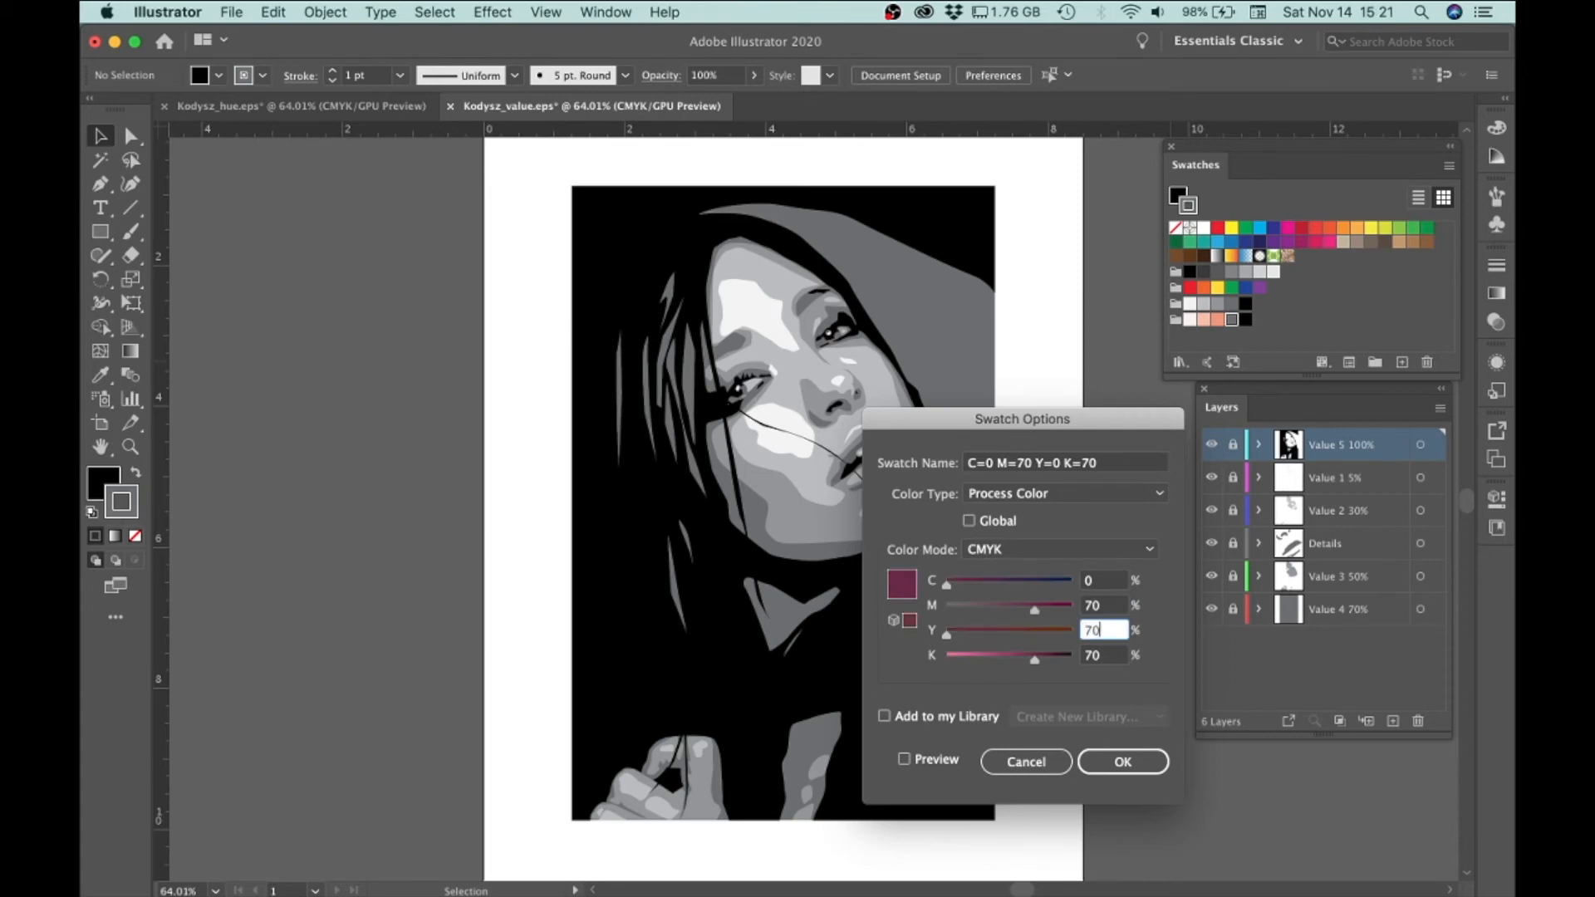
{"action": "key", "text": "Tab"}
{"action": "type", "text": "0"}
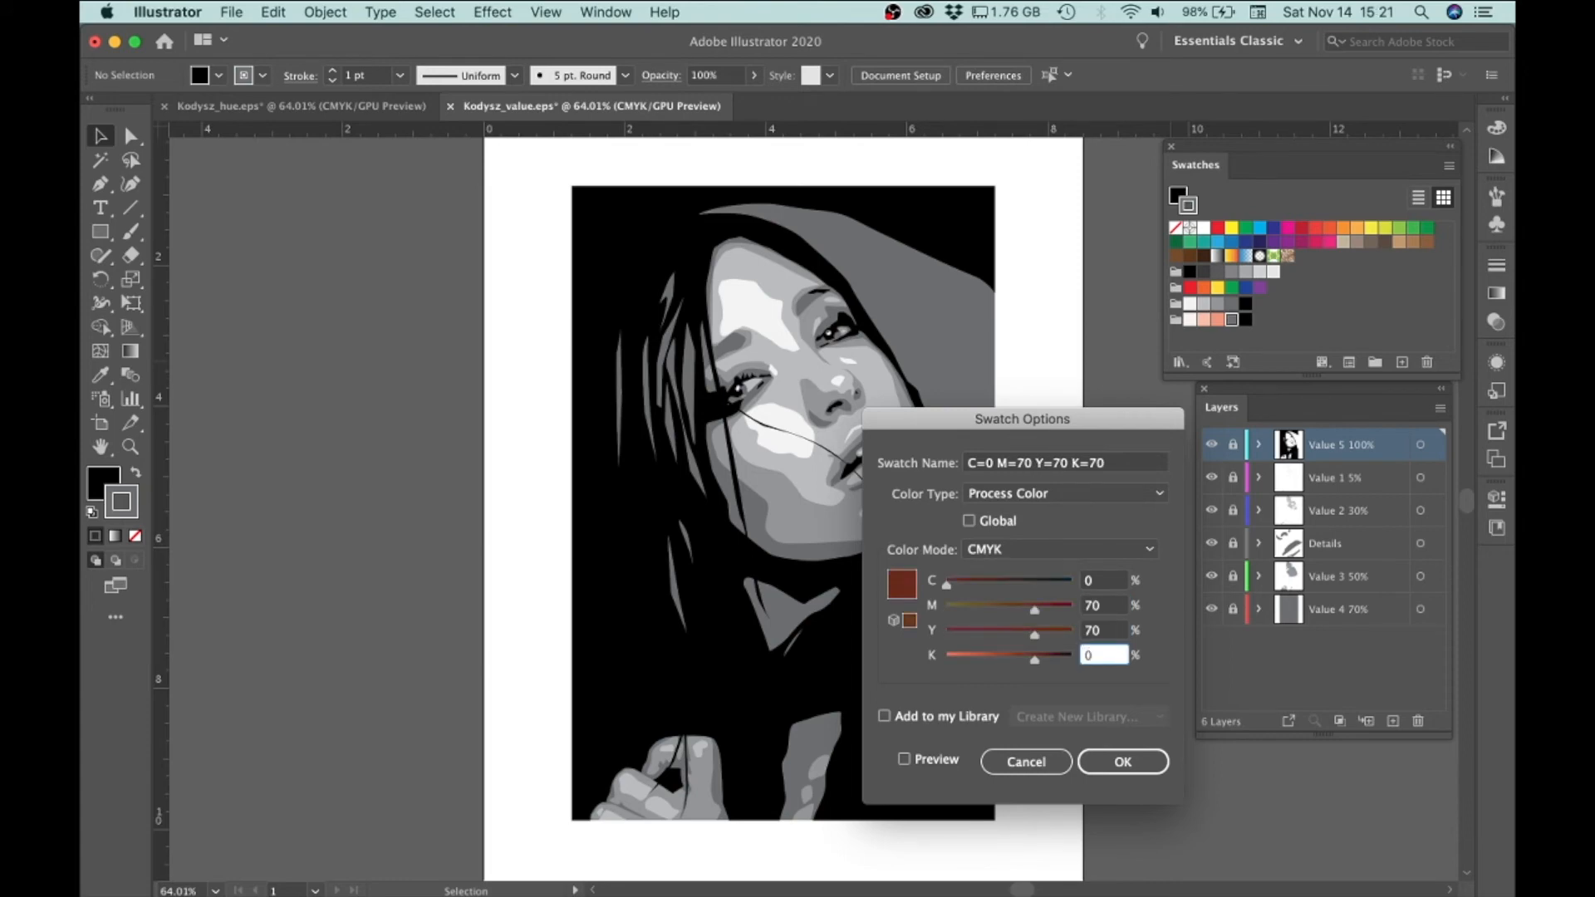
{"action": "key", "text": "Tab"}
{"action": "left_click", "coordinate": [1123, 761]}
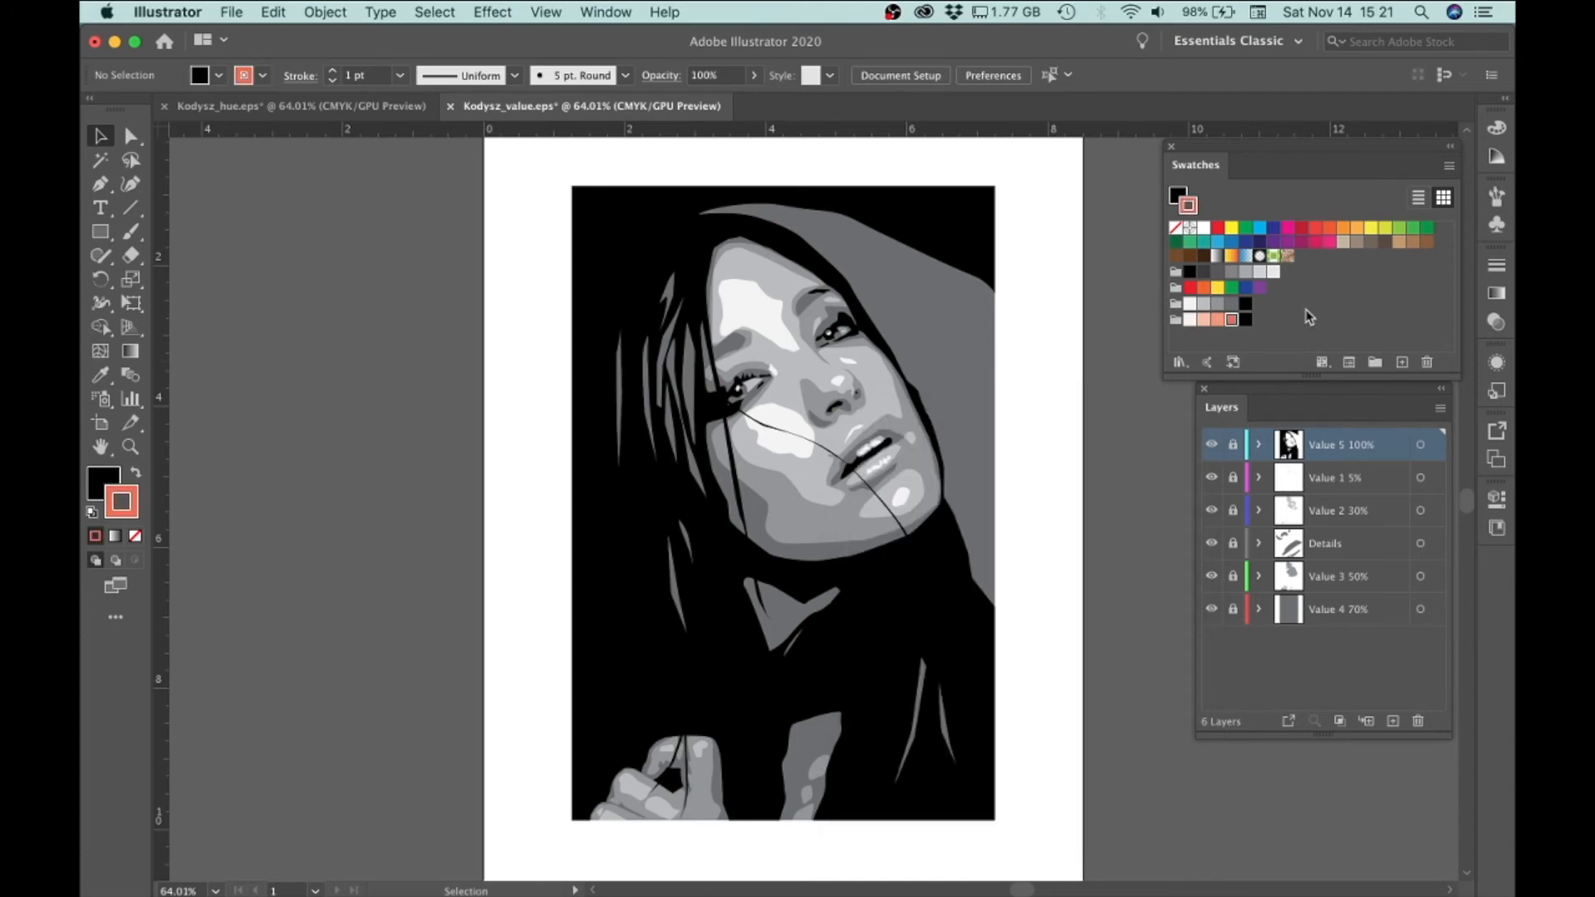
Move the darkest brown default swatch into the 5 Hues group and delete that group's black swatch
{"action": "left_click", "coordinate": [1256, 343]}
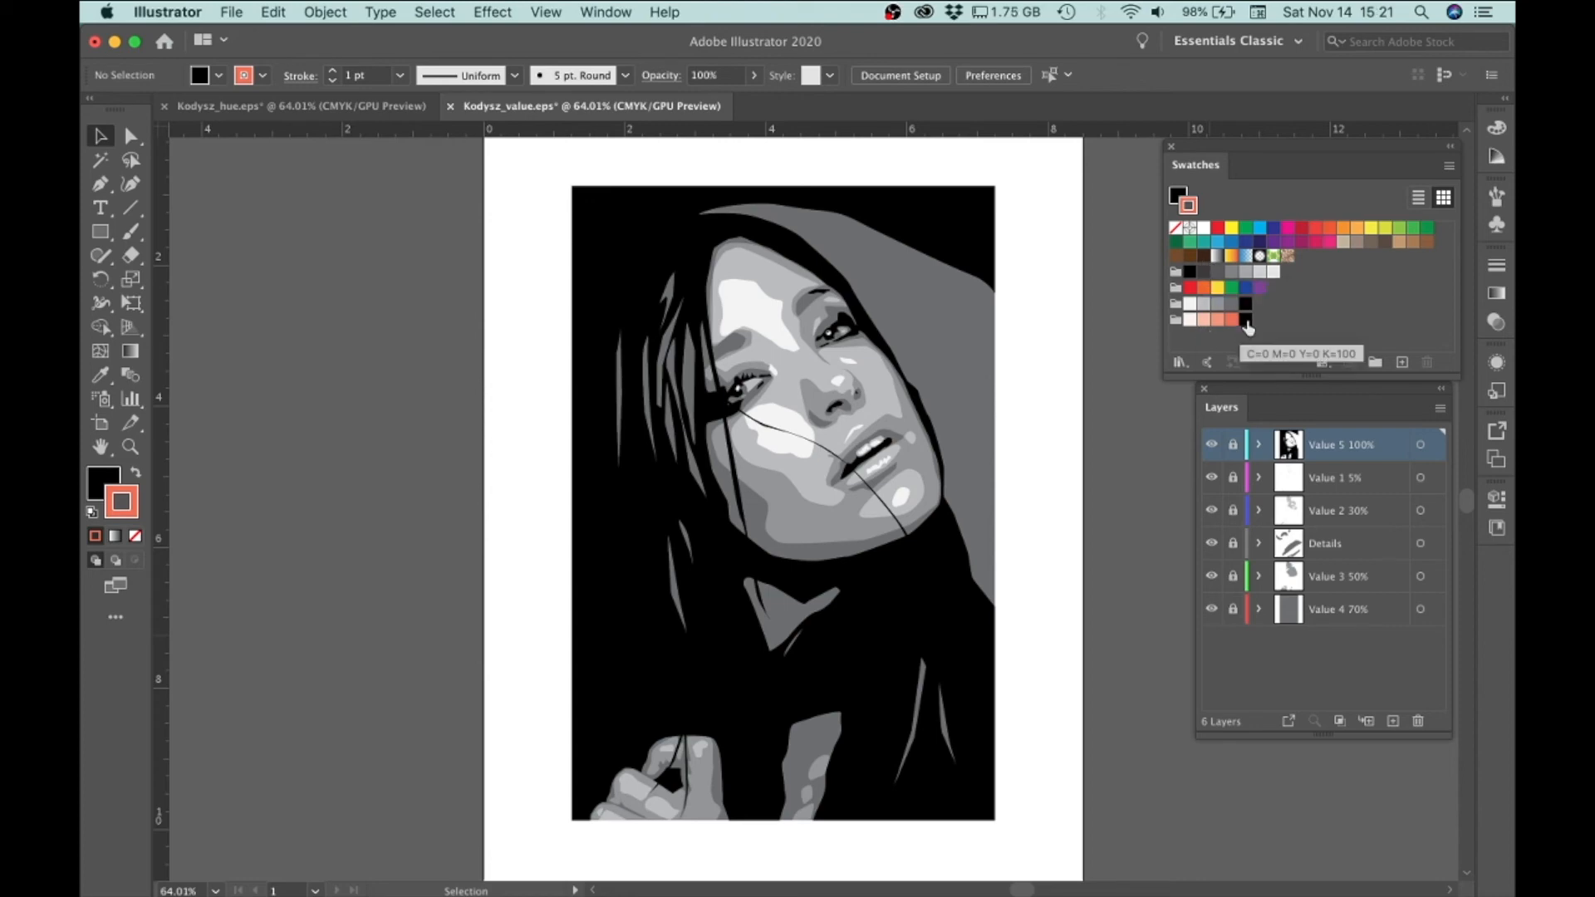
{"action": "left_click", "coordinate": [1203, 257]}
{"action": "left_click_drag", "start_coordinate": [1204, 264], "coordinate": [1259, 334]}
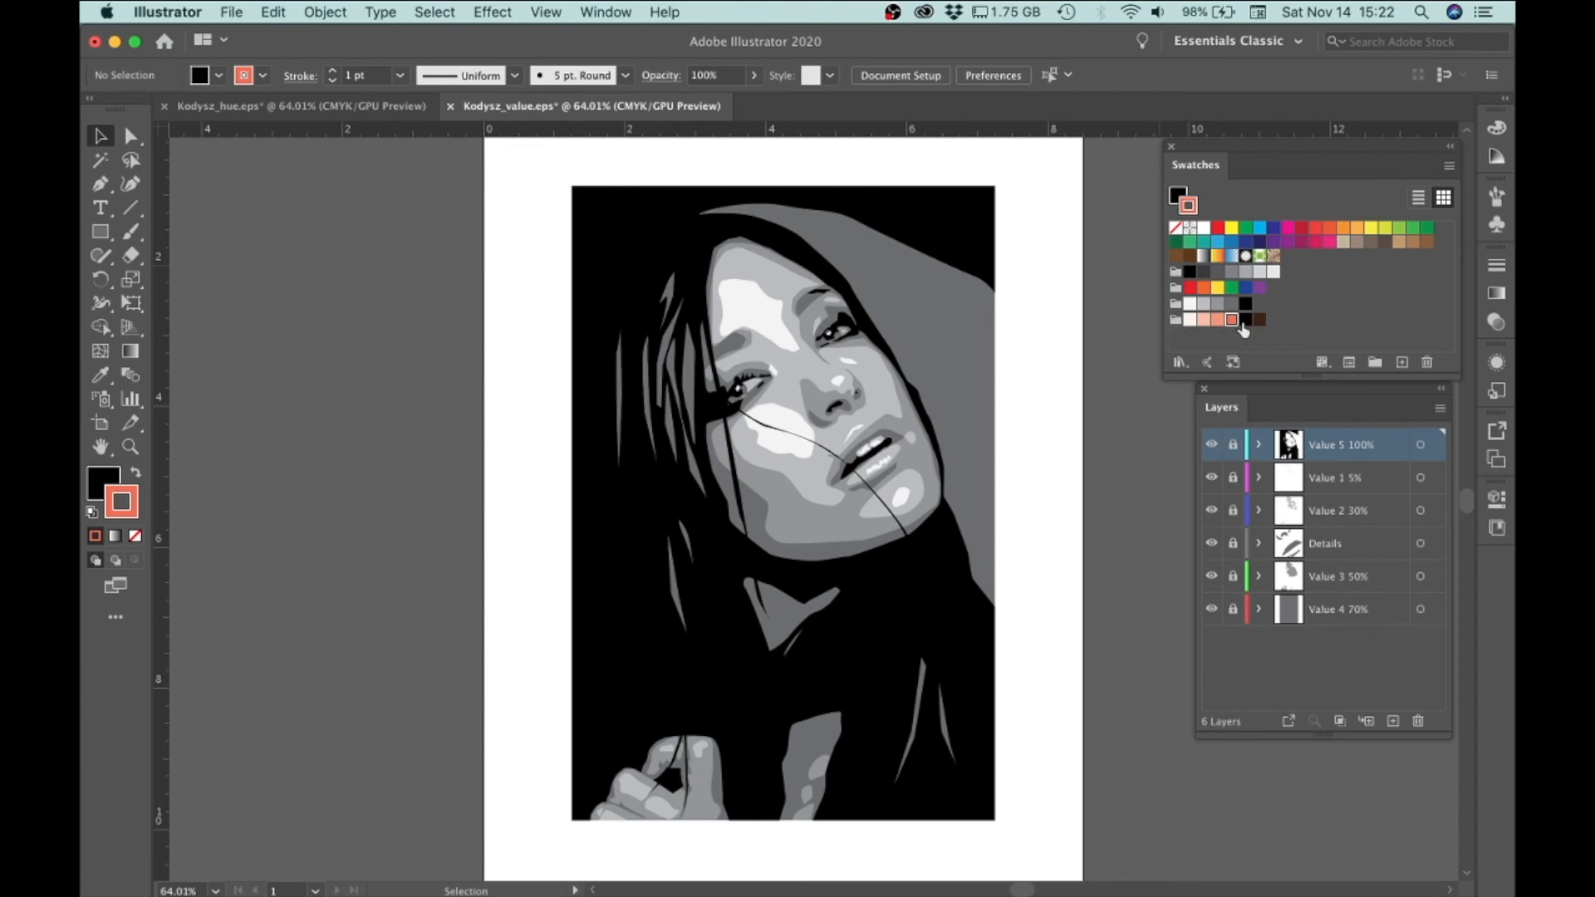
{"action": "left_click", "coordinate": [1245, 321]}
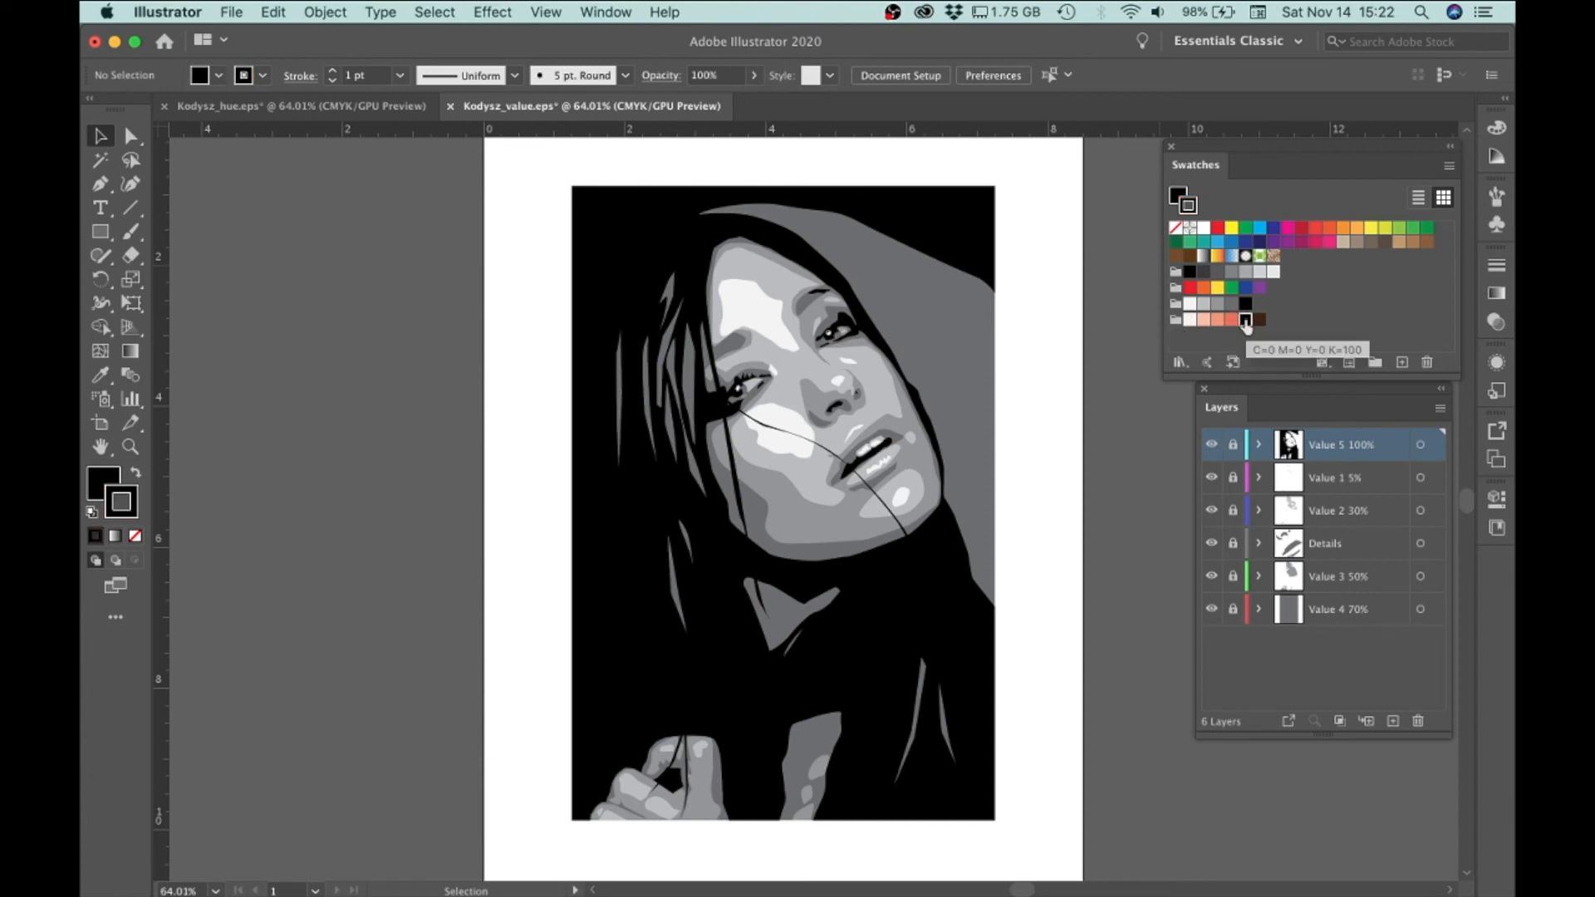
{"action": "left_click_drag", "start_coordinate": [1245, 322], "coordinate": [1428, 363]}
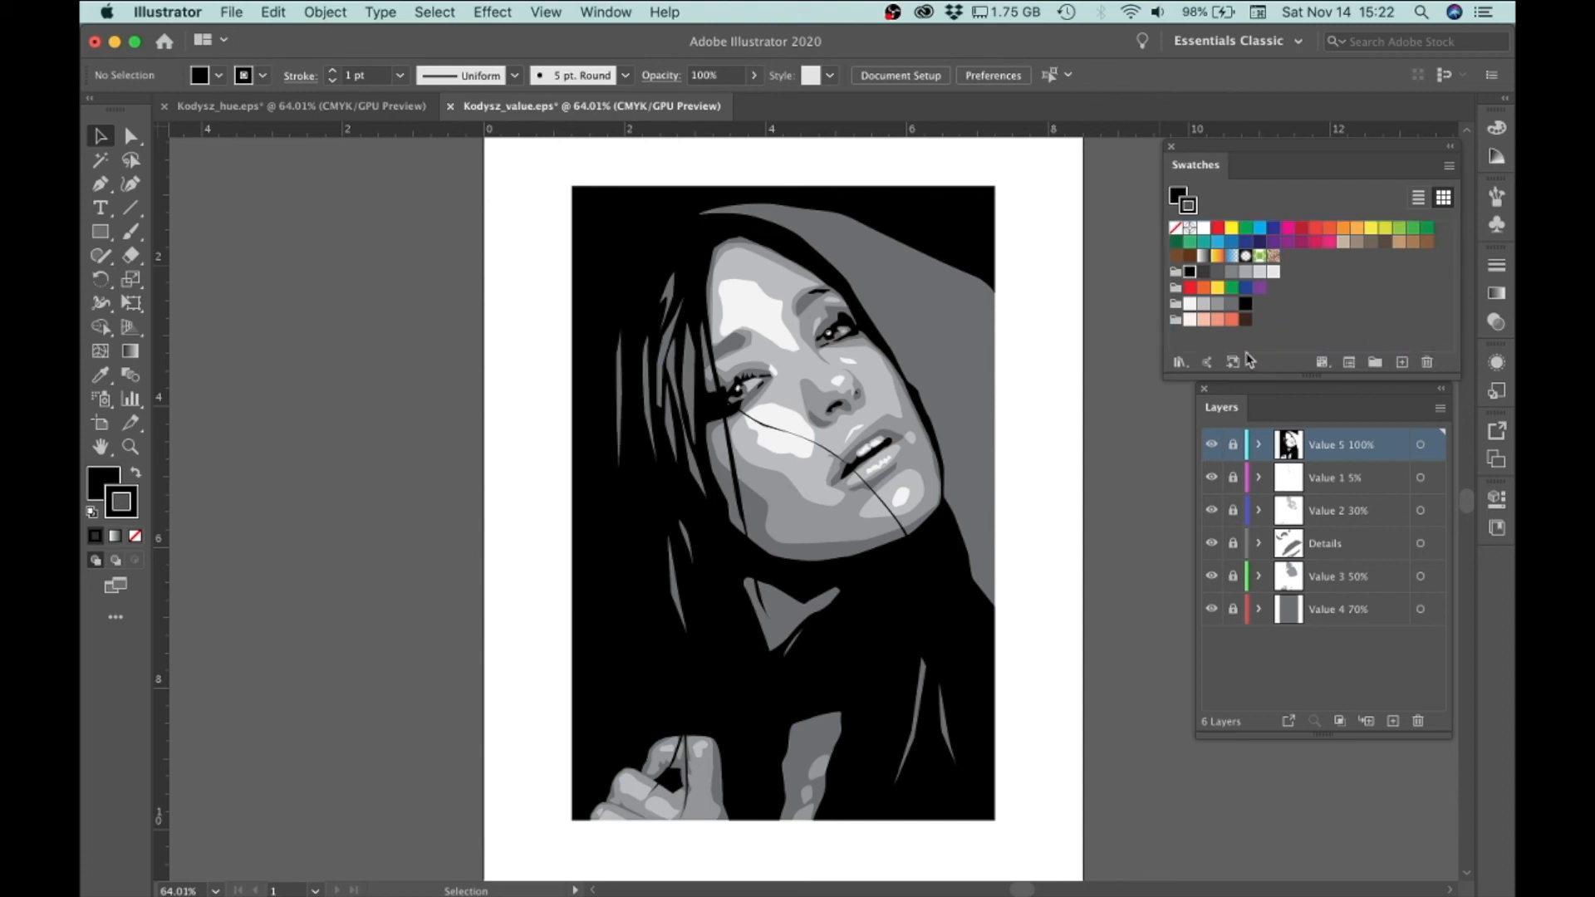